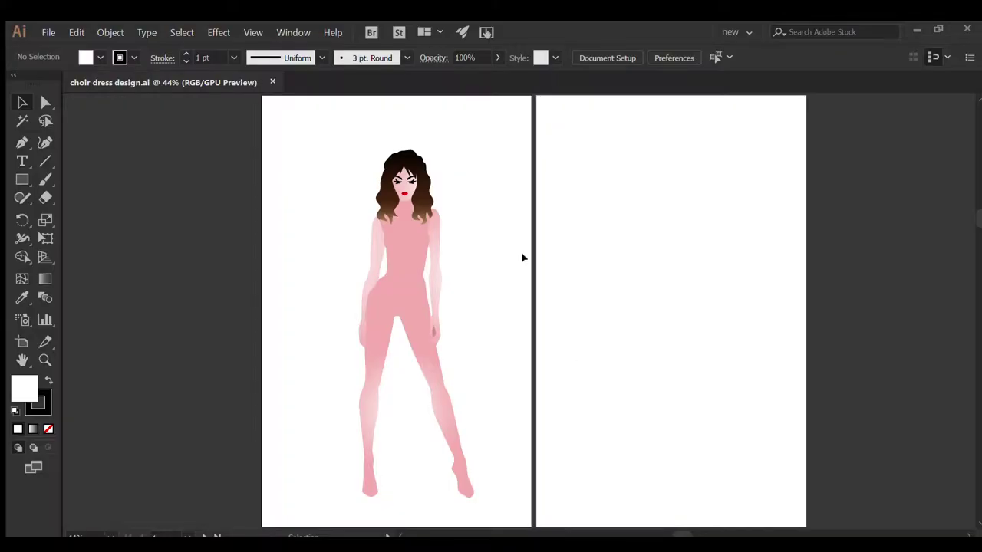
Zoom from 44% to 100% on the figure's head and torso.
key("ctrl+plus")
key("ctrl+plus")
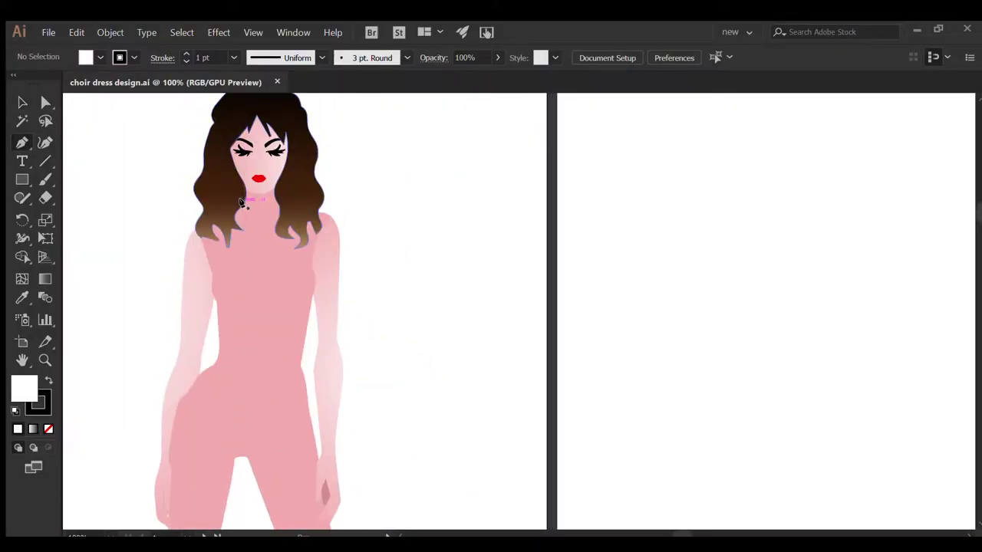
Trace the bodice outline from the neckline across the right shoulder and down the right side.
left_click(242, 203)
left_click_drag(304, 180, 304, 180)
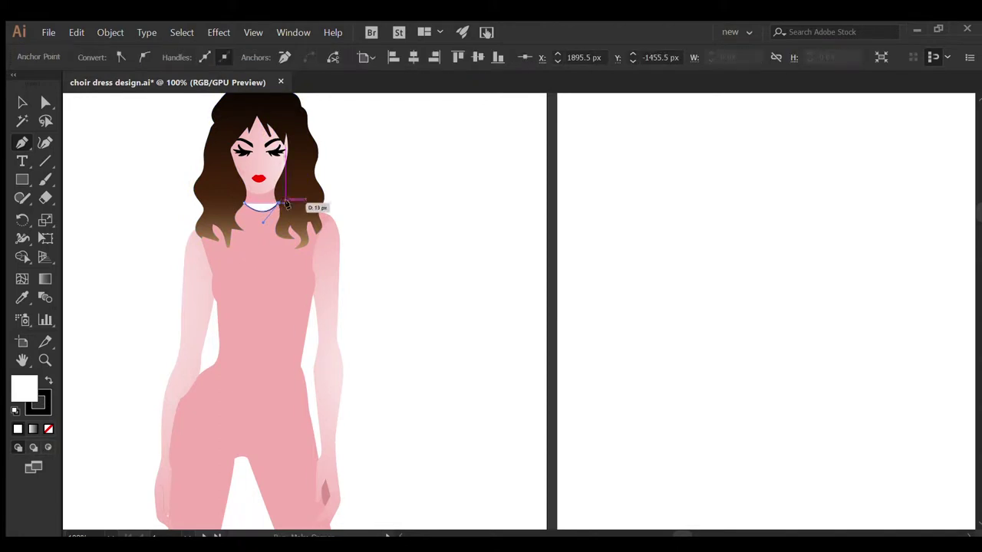
left_click_drag(330, 215, 334, 227)
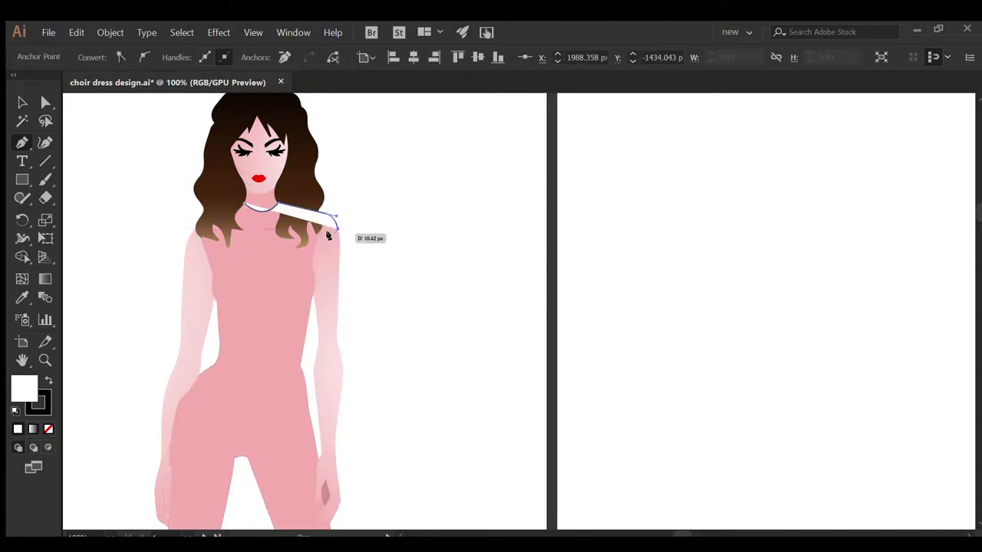
scroll(328, 236, "down", 1)
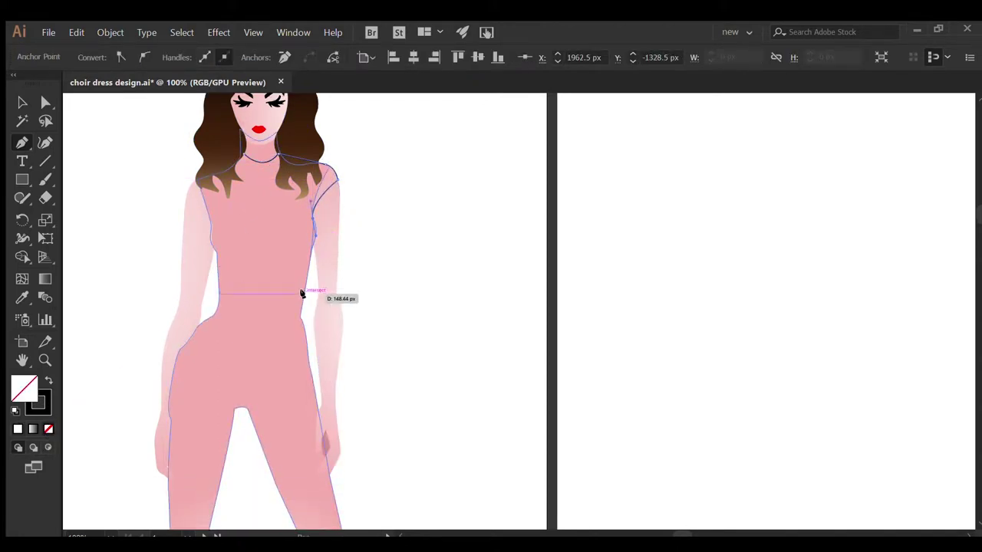
left_click_drag(314, 239, 297, 276)
scroll(304, 276, "down", 1)
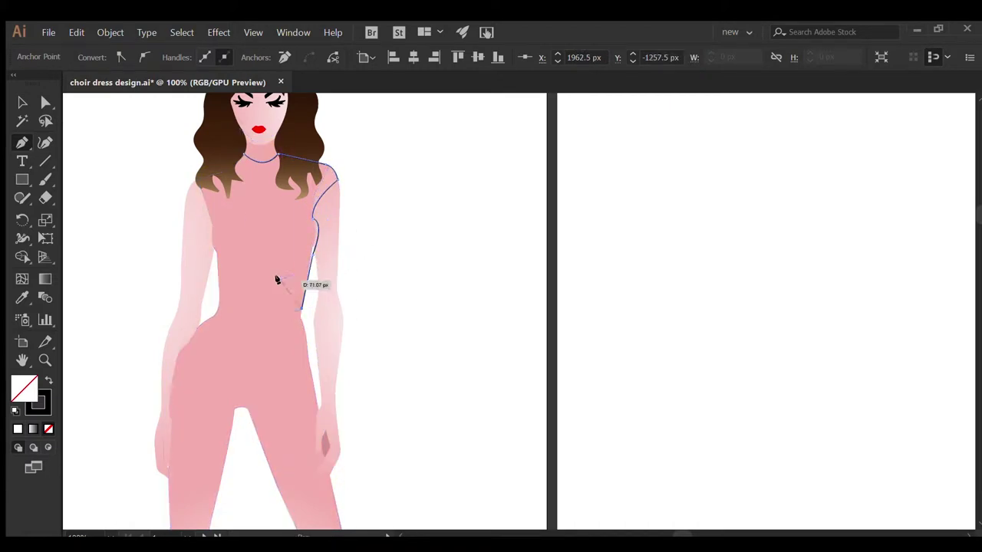
scroll(300, 272, "down", 2)
Continue the bodice outline across the waist and up the left side, closing it at the neck.
left_click(217, 271)
left_click(211, 188)
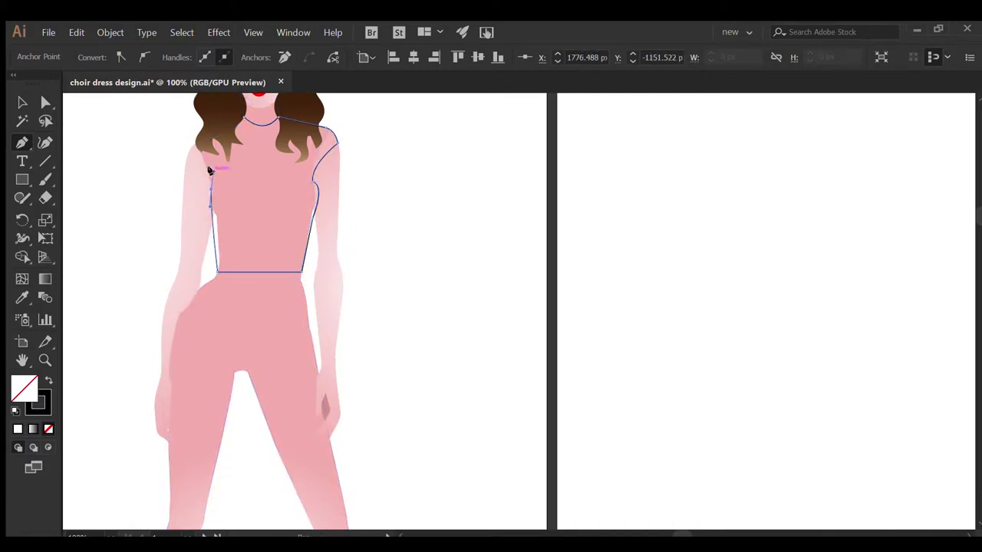
left_click(185, 152)
scroll(240, 126, "up", 1)
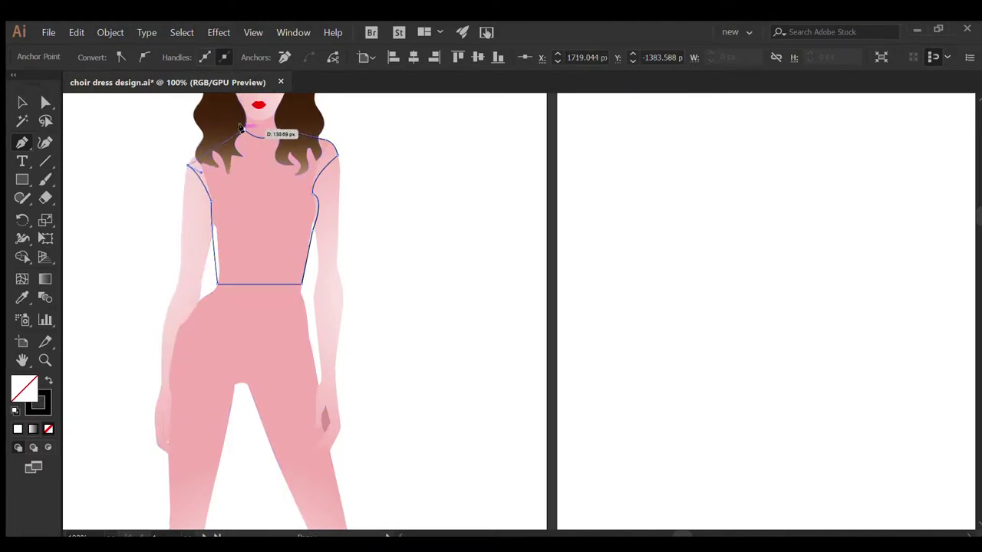
left_click(277, 130)
key("v")
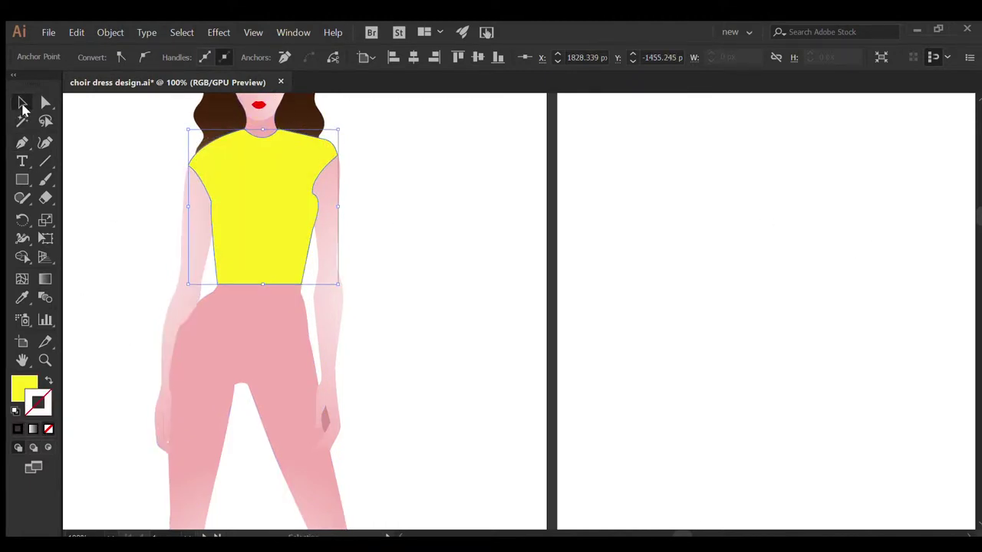
scroll(213, 173, "up", 2)
left_click(213, 173)
left_click(407, 442)
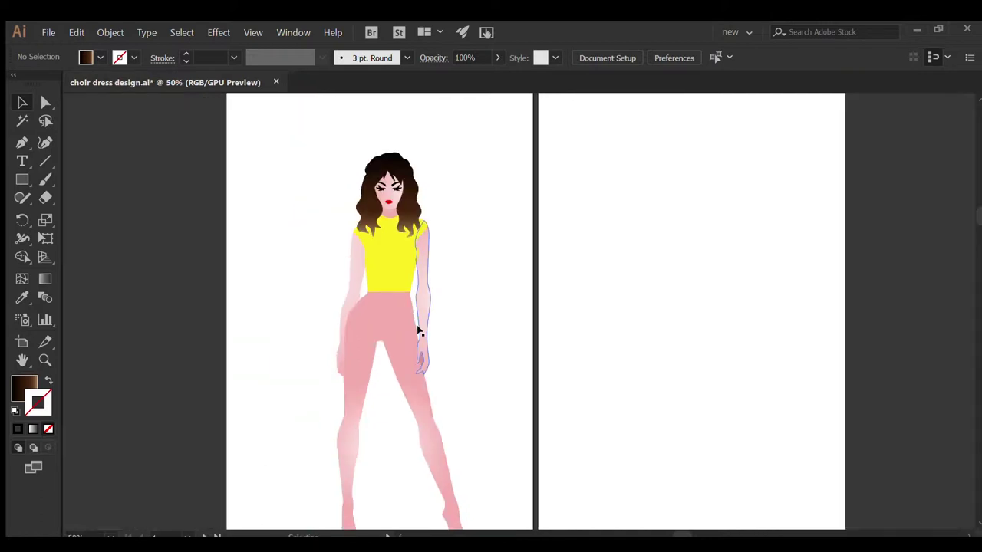
Remove the bodice's outline stroke, trying and then undoing an orange fill.
key("ctrl+minus")
key("ctrl+minus")
left_click(380, 270)
key("shift+x")
left_click(36, 411)
key("slash")
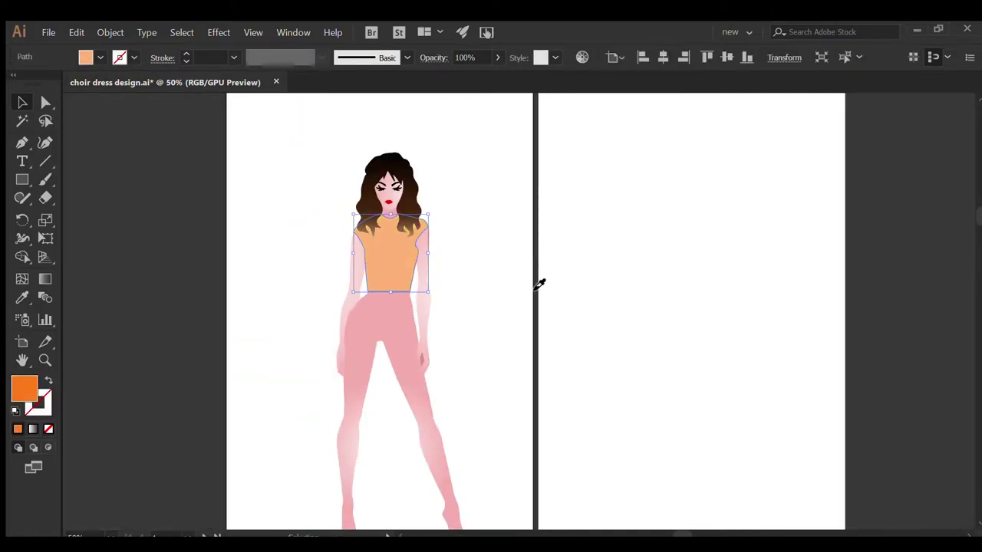
key("ctrl+z")
left_click(180, 206)
Draw the flared skirt shape from the waist out to the mid-calf hem.
scroll(179, 207, "down", 3)
key("p")
left_click(368, 206)
left_click_drag(340, 255, 340, 289)
left_click_drag(299, 392, 305, 393)
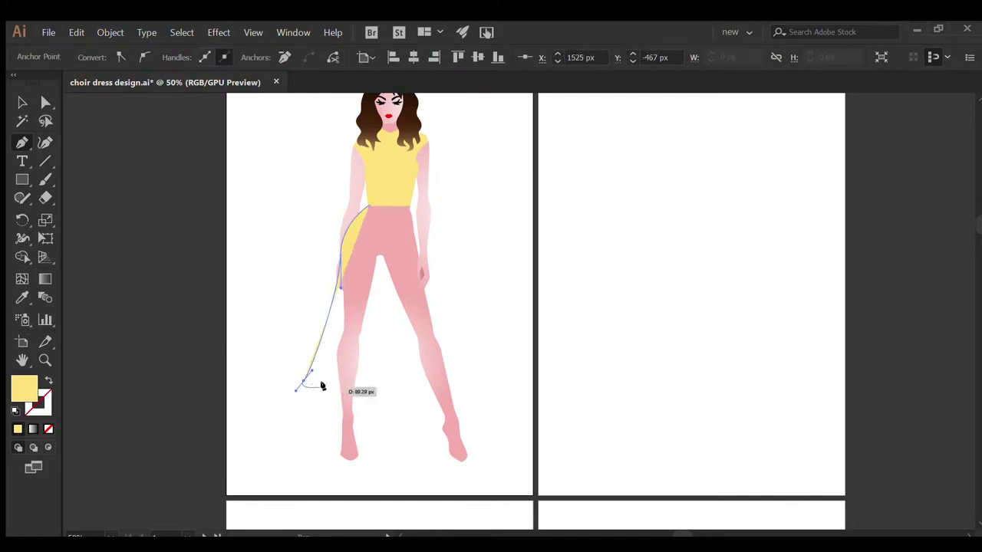
left_click(464, 391)
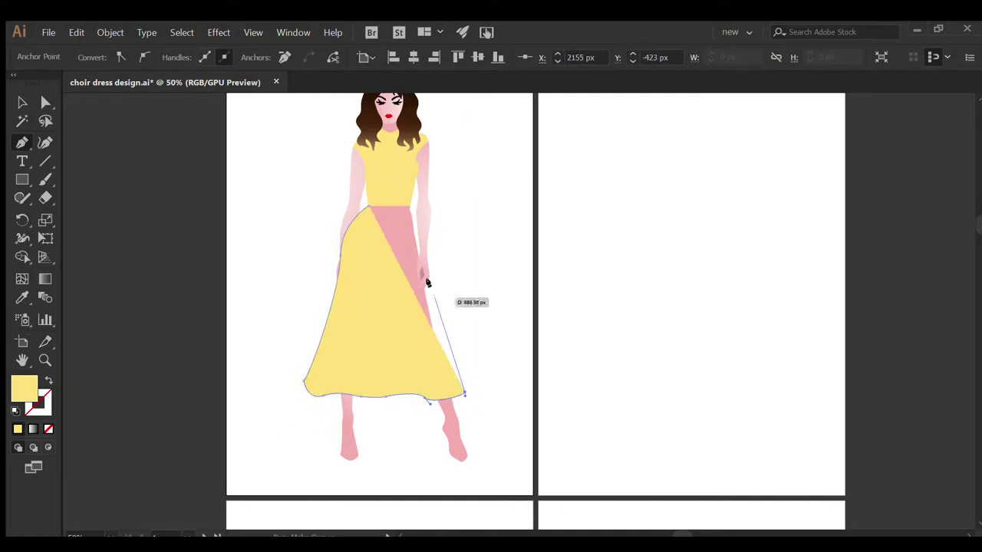
left_click(403, 202)
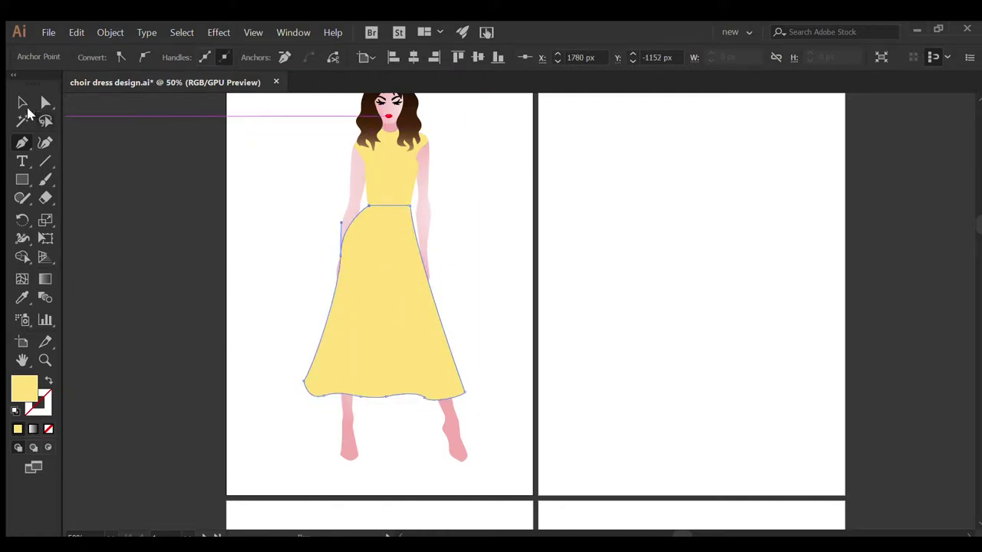
key("v")
Bring the figure's left arm in front of the skirt.
scroll(304, 269, "up", 1)
left_click(377, 351)
left_click(356, 265)
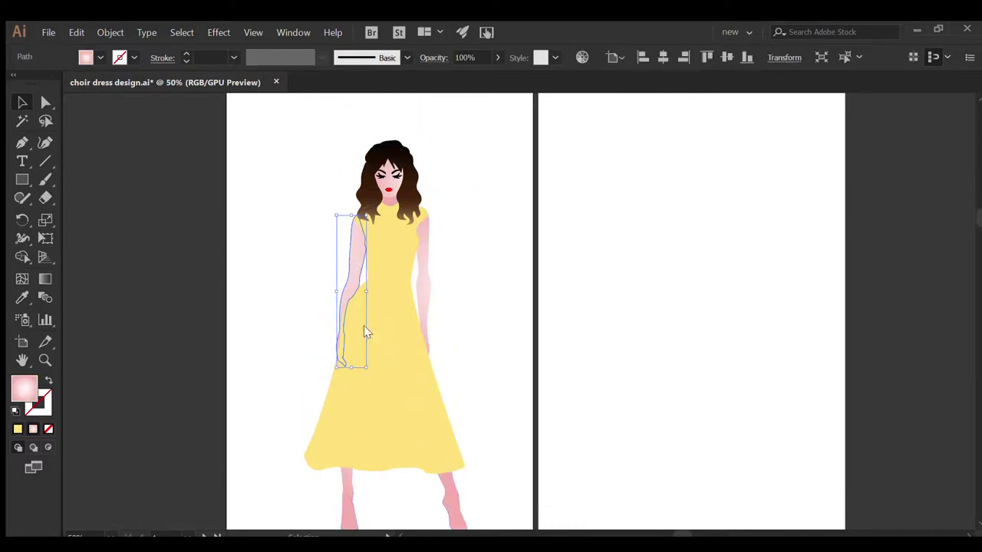
left_click(527, 449)
key("ctrl+plus")
key("ctrl+plus")
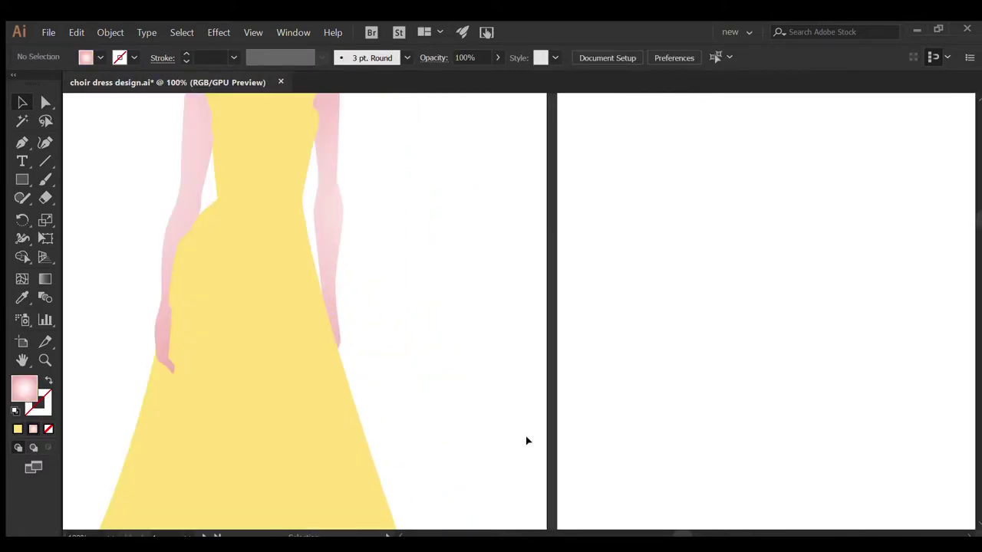
Drag the bodice's neckline anchor down to form a V-neck.
left_click(261, 291)
key("a")
key("p")
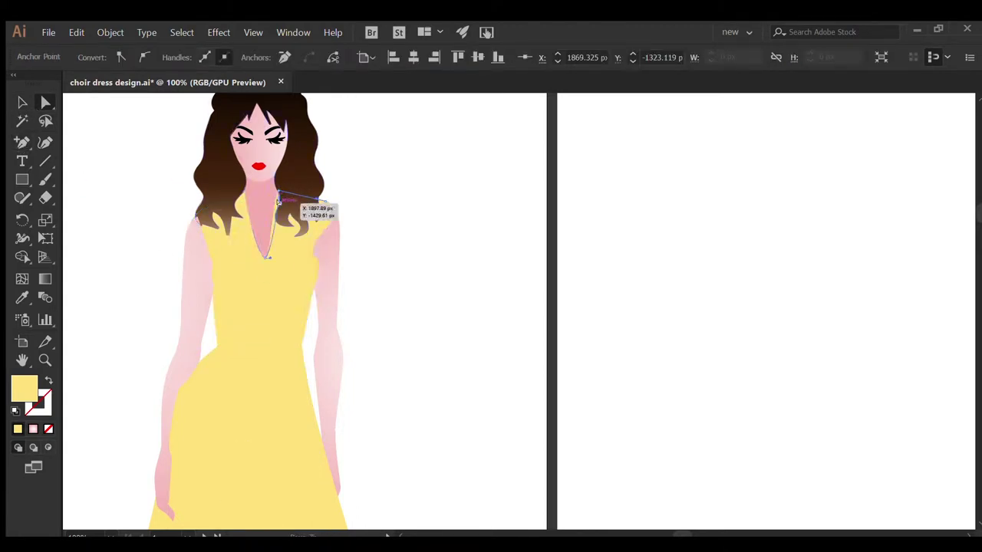
left_click(383, 261)
scroll(384, 261, "down", 1)
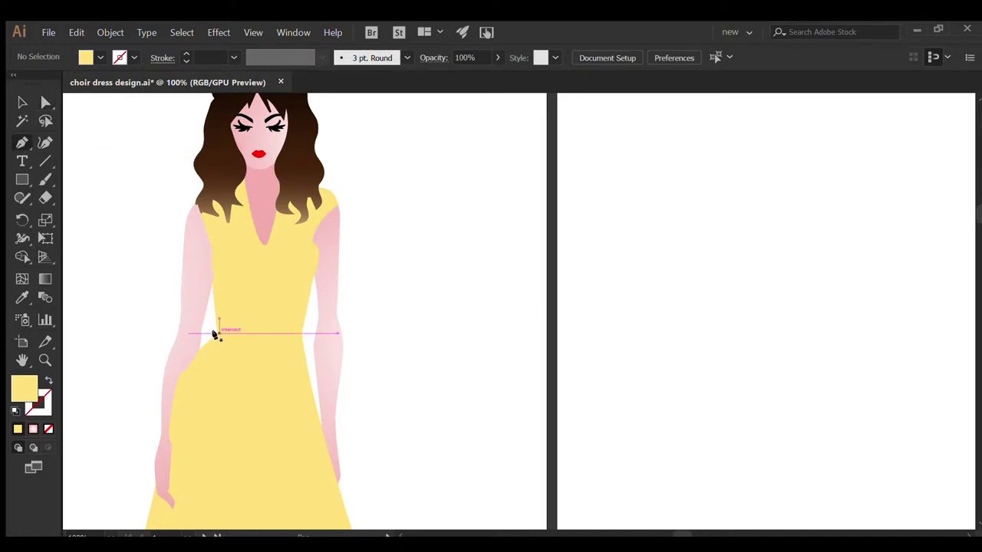
Draw the left lapel panel from the V-neck tip to the waist, filled darker khaki.
left_click(264, 246)
left_click(264, 335)
left_click(246, 333)
left_click(227, 183)
left_click(265, 244)
key("v")
left_click(473, 261)
Draw the matching right lapel panel from the neckline down to the waist.
key("p")
left_click(287, 140)
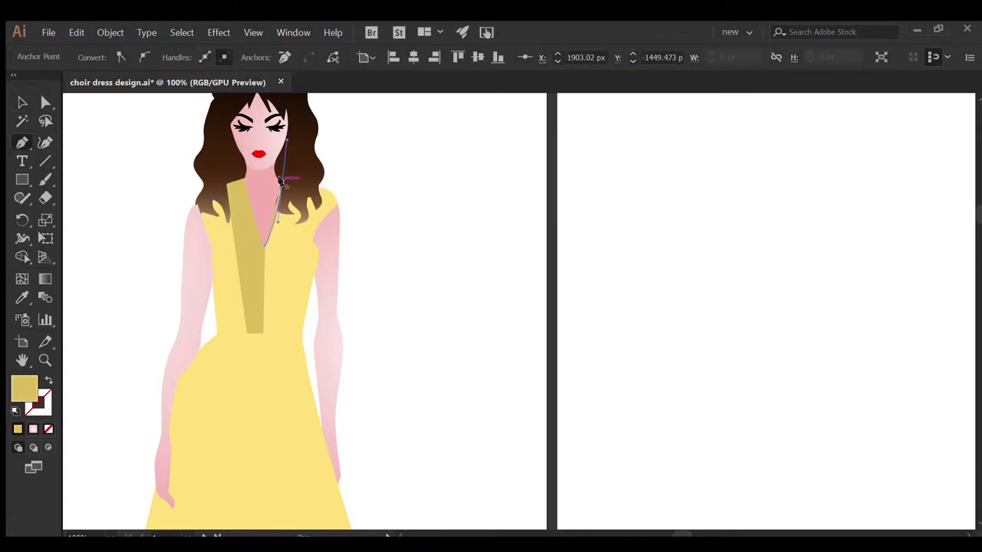
left_click_drag(303, 190, 297, 187)
left_click(280, 333)
left_click(116, 253)
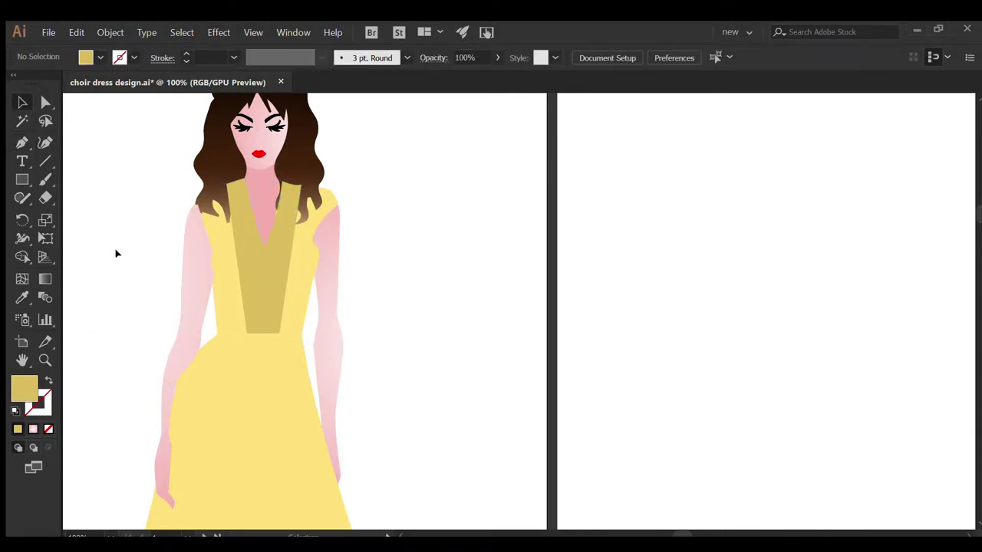
scroll(299, 241, "down", 1)
left_click(311, 136)
left_click(481, 355)
left_click(22, 144)
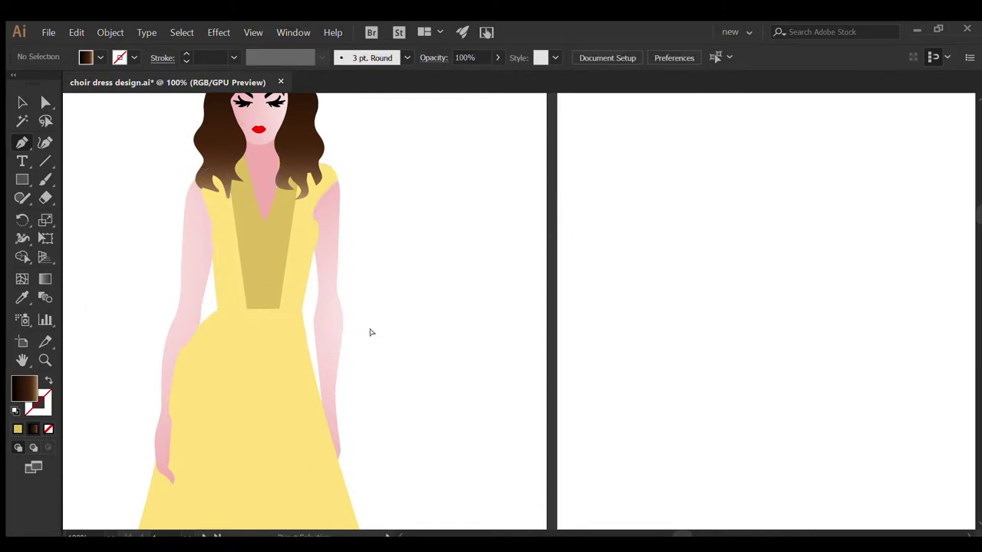
At 150% zoom, draw a belt rectangle across the waist.
key("ctrl+plus")
scroll(395, 530, "left", 3)
scroll(345, 384, "left", 2)
left_click(273, 284)
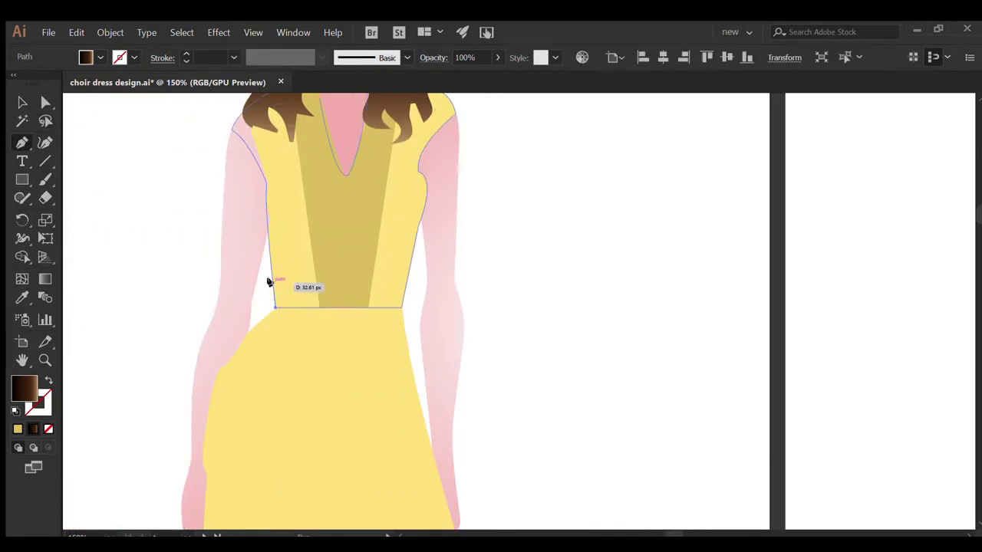
left_click(401, 285)
left_click(401, 307)
left_click(274, 307)
left_click(272, 284)
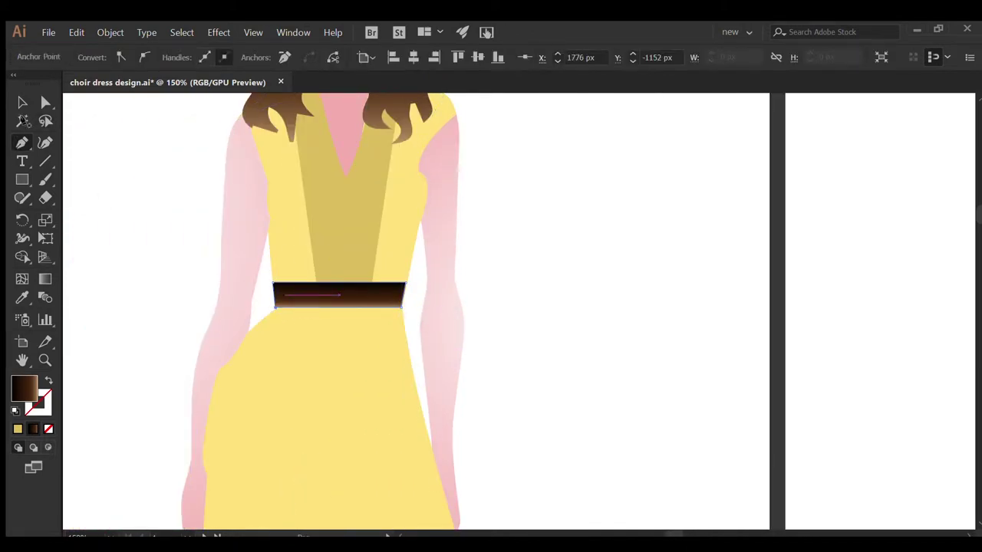
Fill the belt with the darker khaki sampled from the lapel.
left_click(23, 298)
left_click(345, 230)
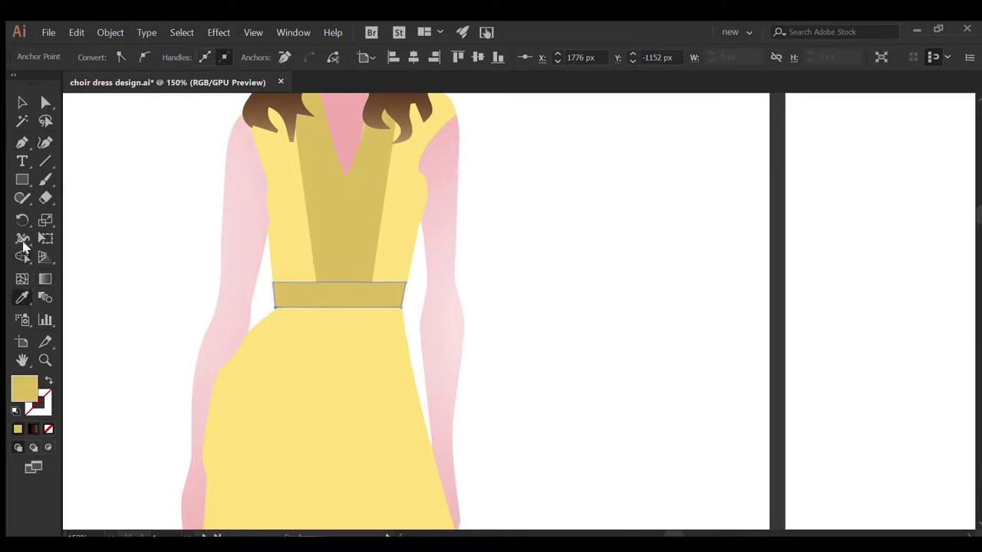
left_click(22, 102)
left_click(146, 217)
scroll(146, 217, "up", 3)
scroll(322, 305, "up", 2)
Send the hair to the back, behind the dress.
key("v")
left_click(270, 151)
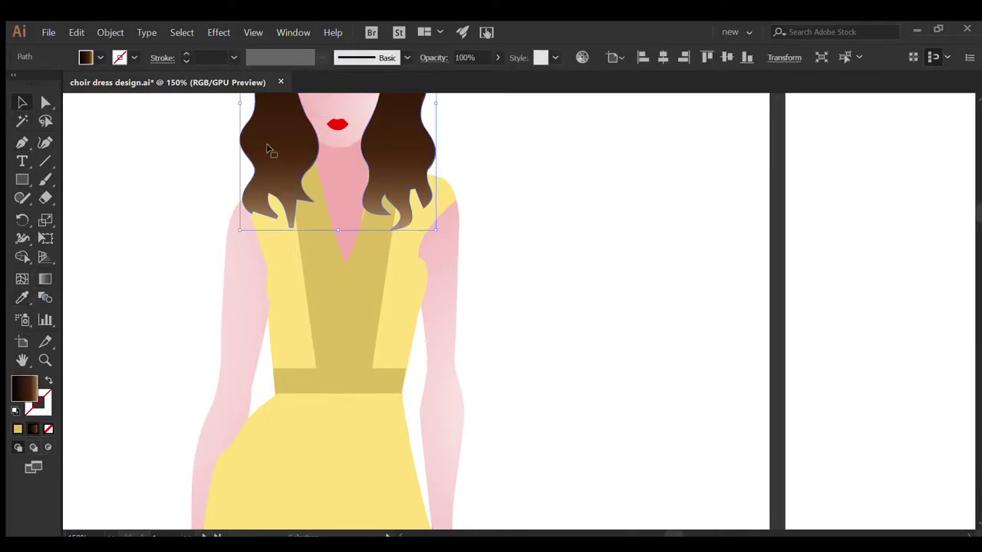
key("ctrl+shift+bracketleft")
key("a")
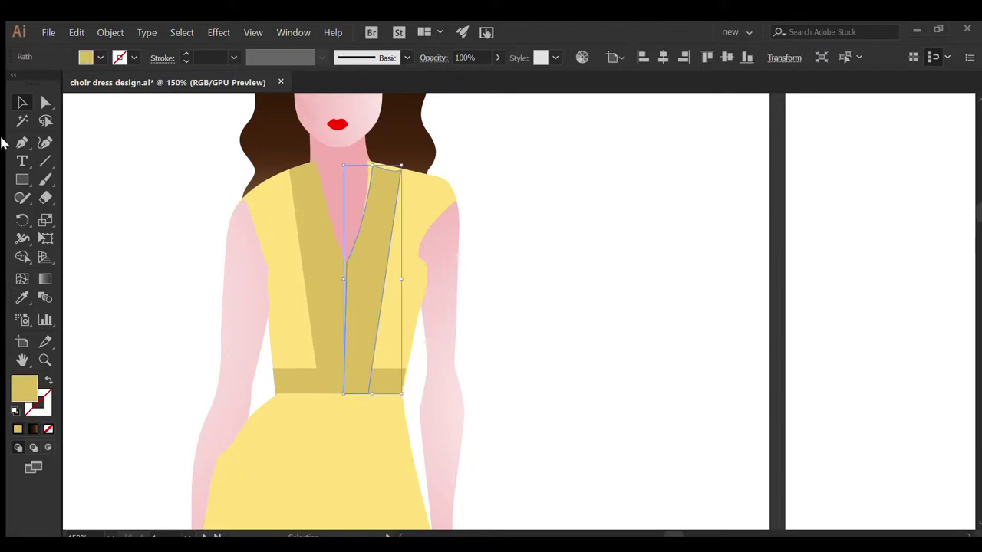
Reshape the top of the right lapel by moving its anchor point.
left_click(376, 166)
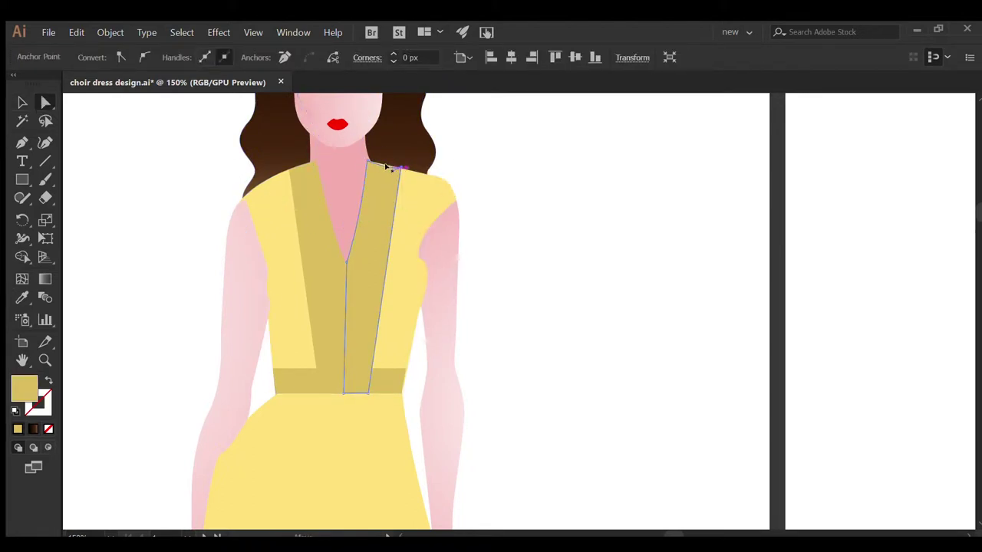
left_click(589, 458)
left_click(22, 144)
left_click(258, 161)
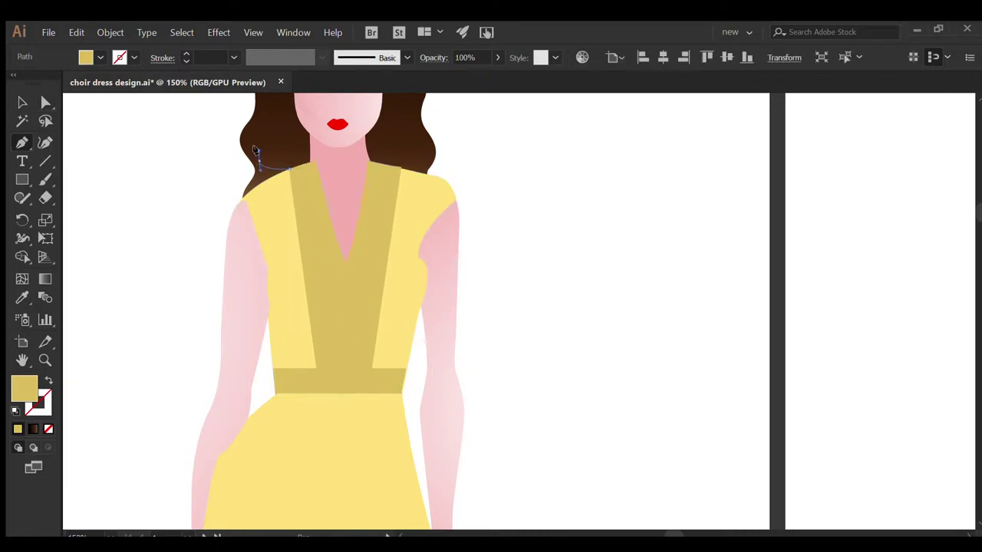
Draw the first wavy ruffle shape from the left shoulder down to the waistband.
left_click_drag(272, 221, 268, 249)
left_click(277, 277)
left_click(294, 345)
left_click(316, 367)
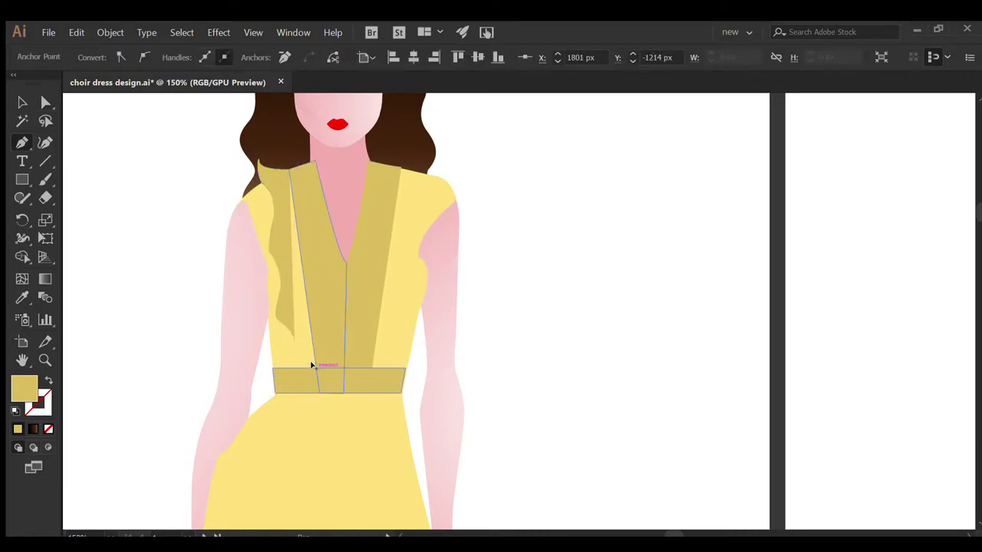
left_click(289, 168)
left_click(258, 161)
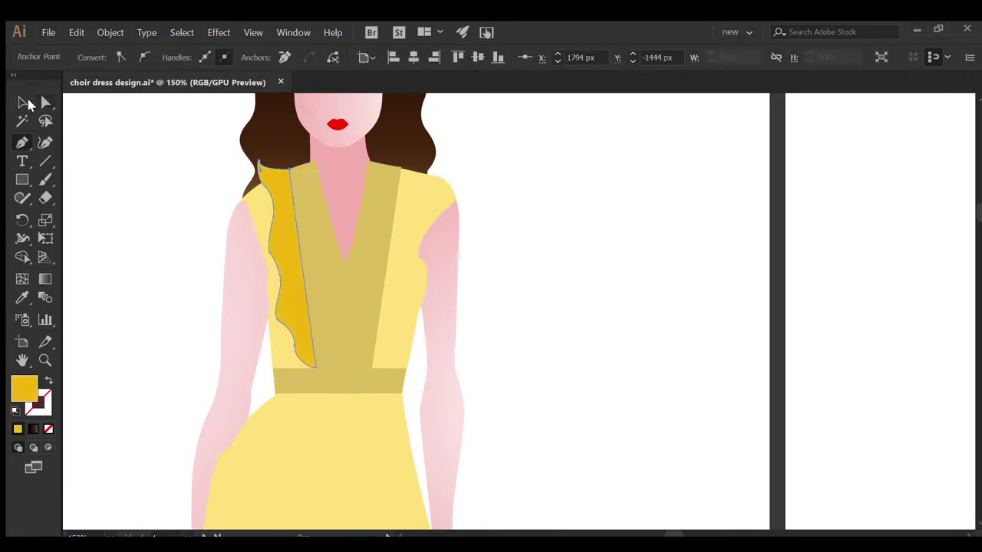
left_click(26, 104)
Draw a second, darker-yellow wavy ruffle along the left side to the waistband.
left_click(21, 143)
left_click_drag(238, 154, 230, 159)
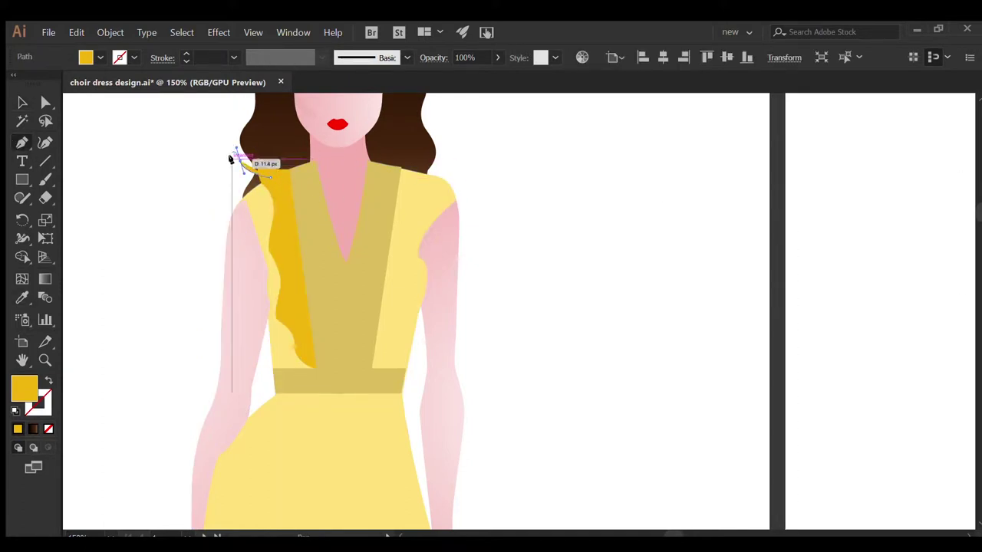
left_click(244, 195)
left_click(264, 304)
left_click_drag(270, 343, 280, 350)
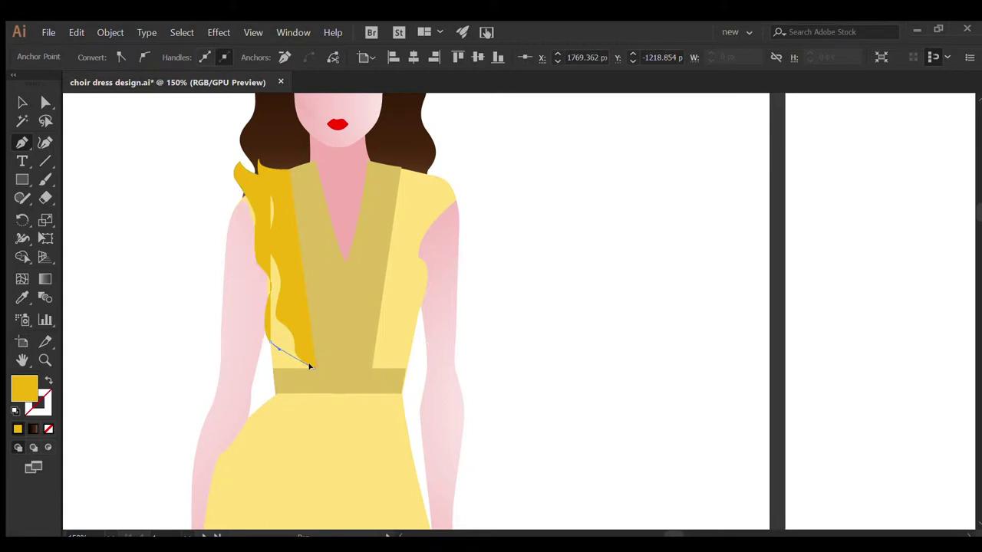
left_click(310, 367)
left_click(285, 163)
key("v")
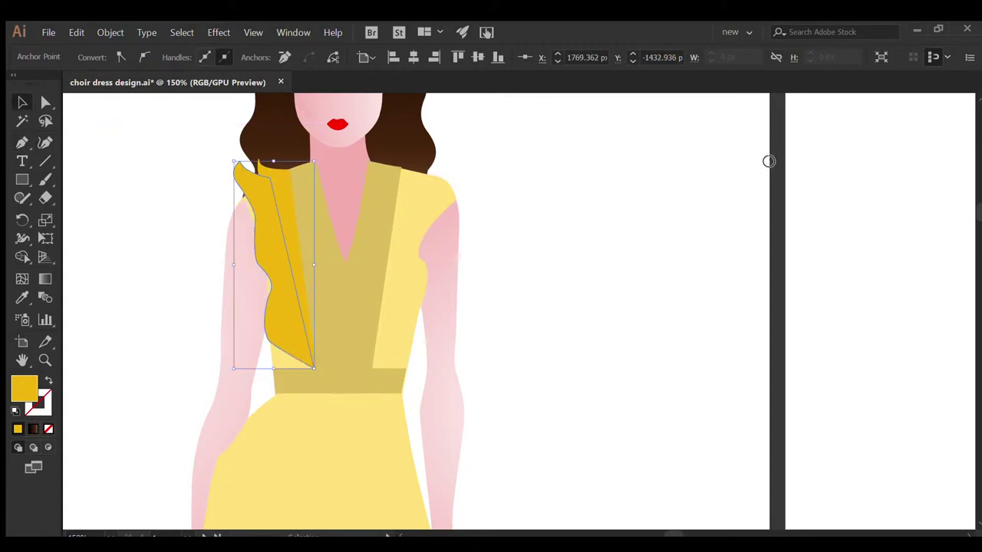
left_click(98, 271)
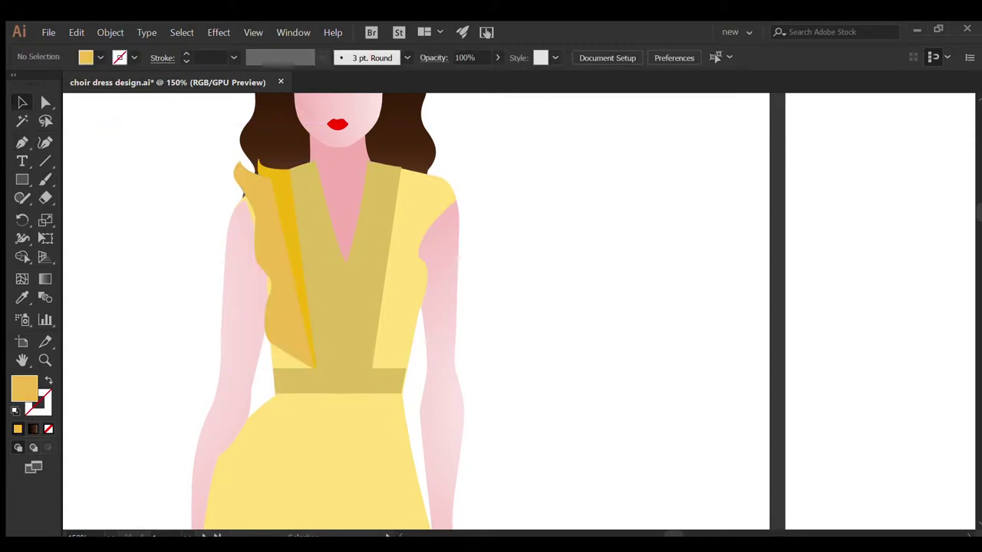
left_click(280, 187)
left_click(541, 404)
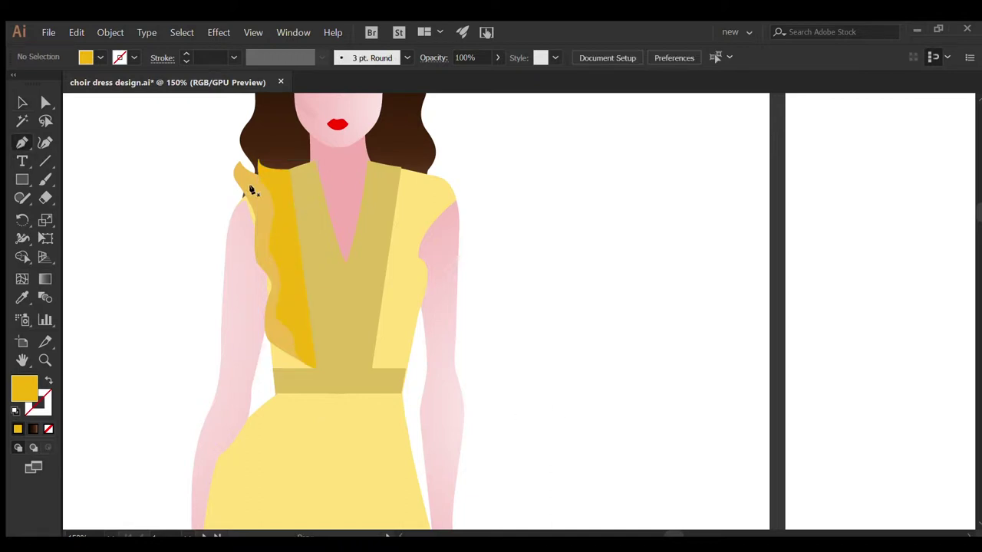
Draw a third ruffle from the top-left shoulder to the waistband and send it backward.
left_click(217, 176)
left_click(263, 346)
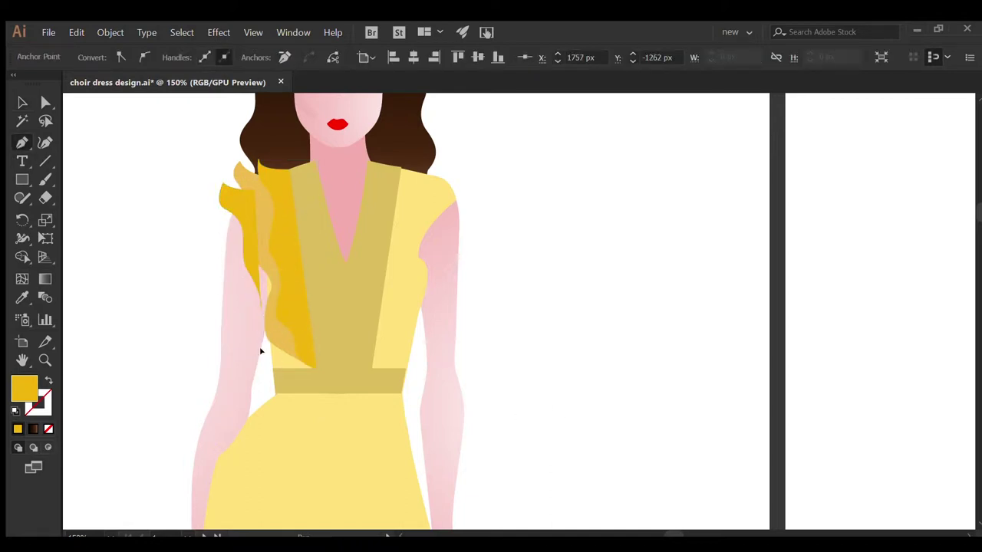
left_click(313, 370)
left_click(314, 183)
left_click(220, 185)
key("v")
key("ctrl+bracketleft")
key("ctrl+bracketleft")
key("ctrl+bracketleft")
key("ctrl+shift+a")
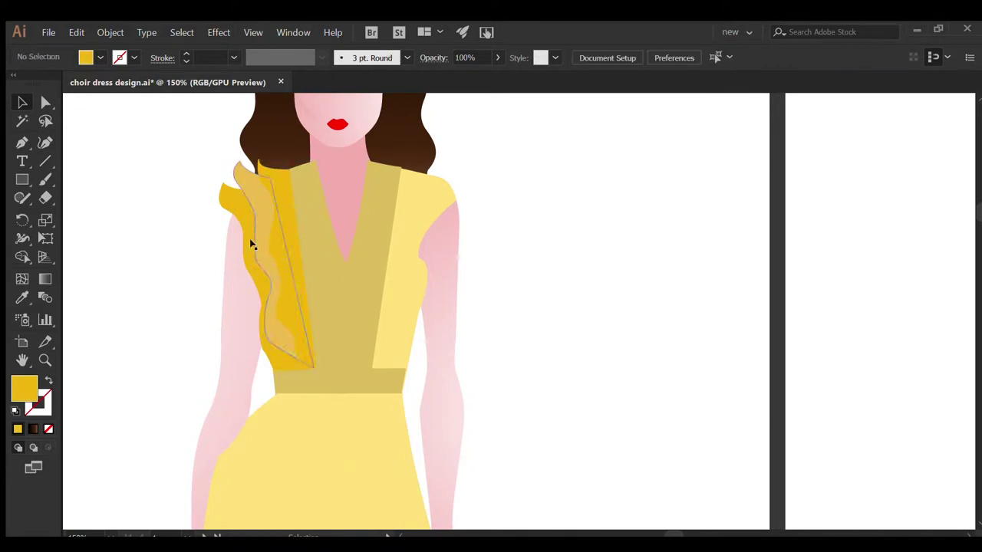
Draw a ruffle shape from the right shoulder down to the waistband.
left_click(399, 166)
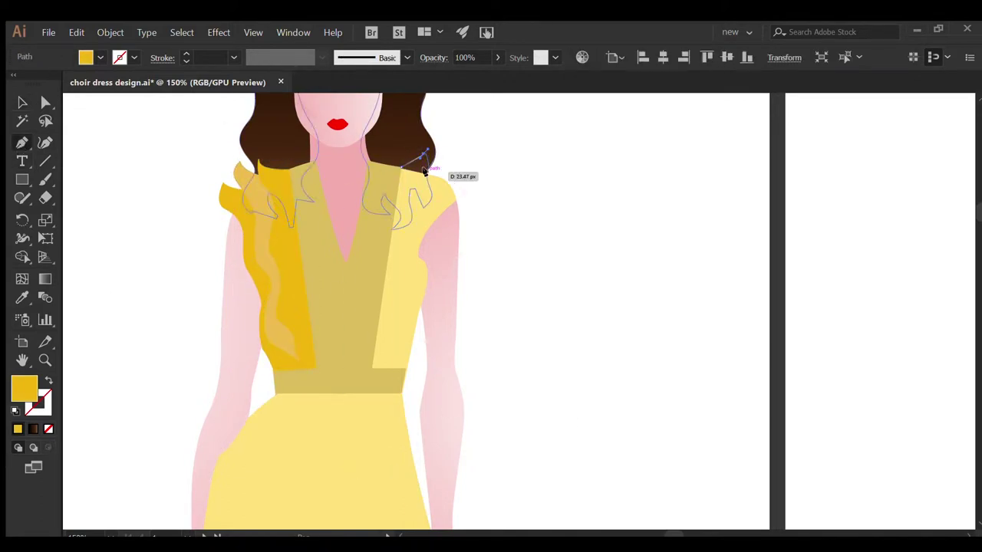
left_click(372, 368)
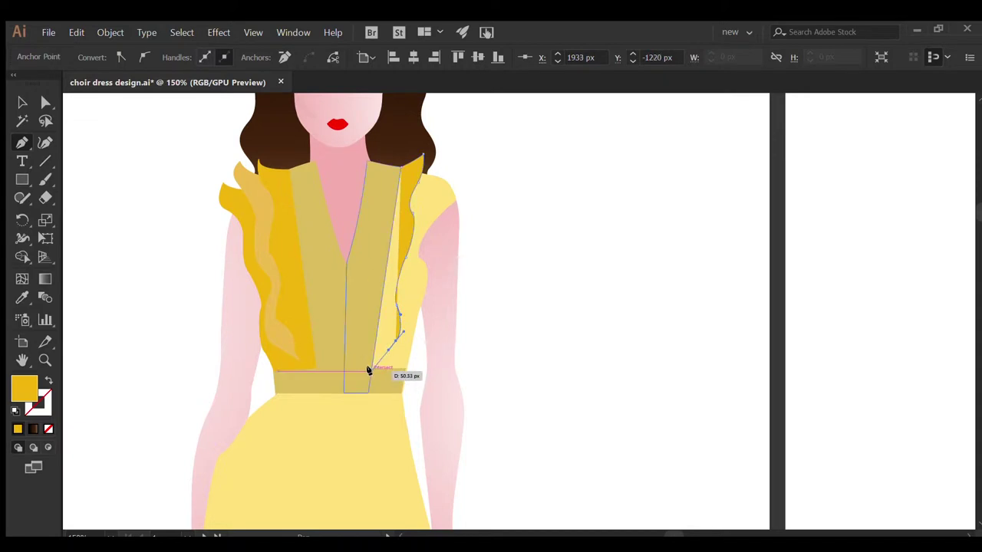
left_click(399, 166)
key("ctrl+shift+a")
Draw a second wavy right-side ruffle filled with a sampled lighter yellow.
left_click(443, 156)
left_click_drag(416, 296, 418, 333)
left_click(372, 368)
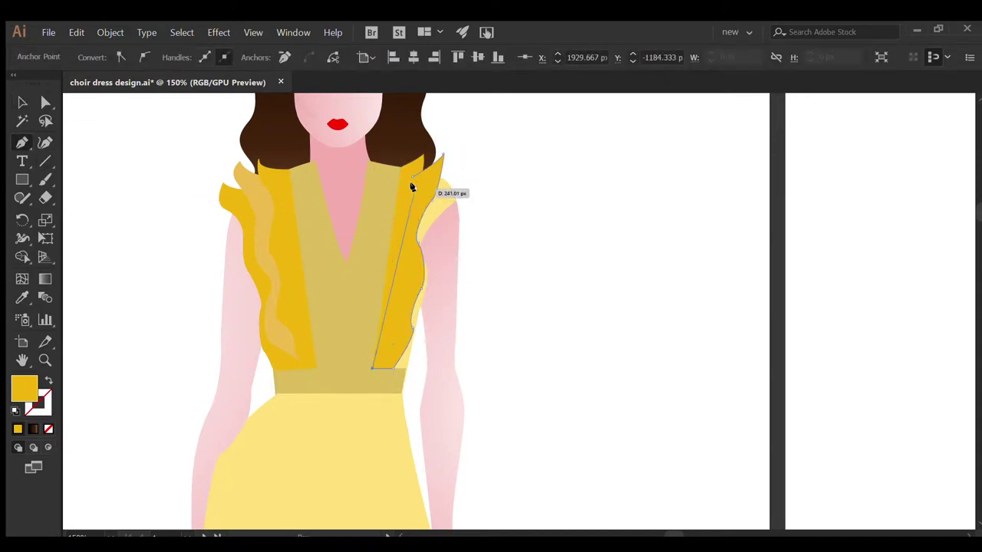
left_click(442, 156)
key("i")
left_click(274, 235)
key("v")
key("ctrl+shift+a")
Outline a pointed ruffle from the right shoulder down to the waistband.
key("p")
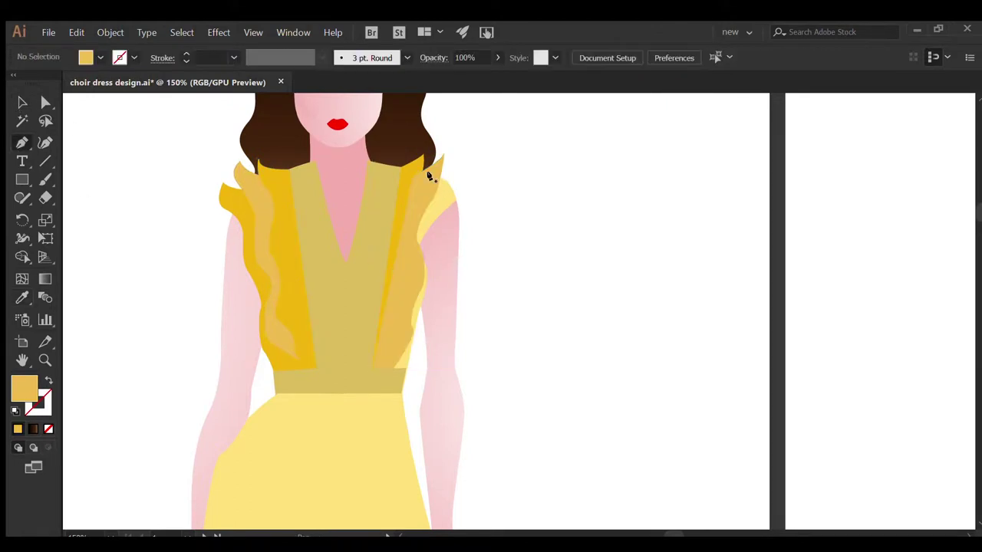
left_click(471, 149)
left_click(438, 219)
left_click(421, 332)
left_click(390, 373)
Close the pointed right shoulder ruffle, fill it gold, and send it behind the darker ruffle.
left_click(432, 186)
left_click(472, 163)
key("v")
key("ctrl+[")
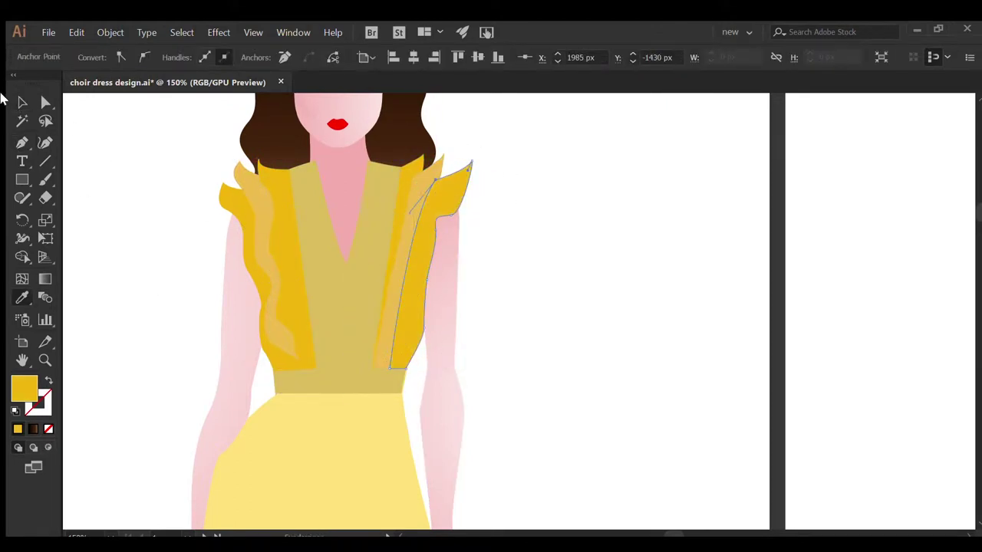
left_click(110, 169)
scroll(110, 168, "down", 2)
scroll(296, 219, "up", 1)
Give the centre bodice a light yellow fill and the waistband a light orange gradient.
left_click(323, 200)
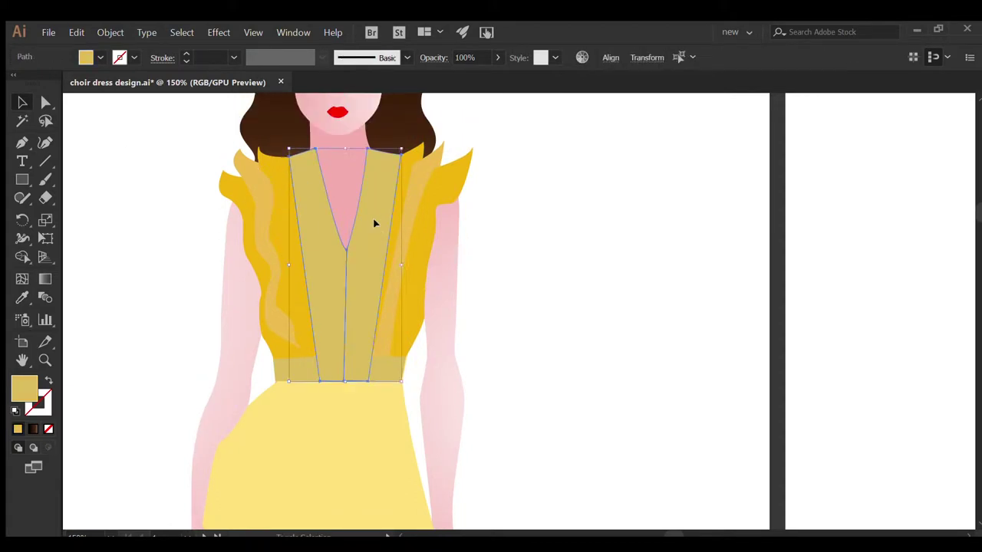
key("i")
left_click(338, 445)
key("ctrl+shift+a")
key("v")
left_click(327, 375)
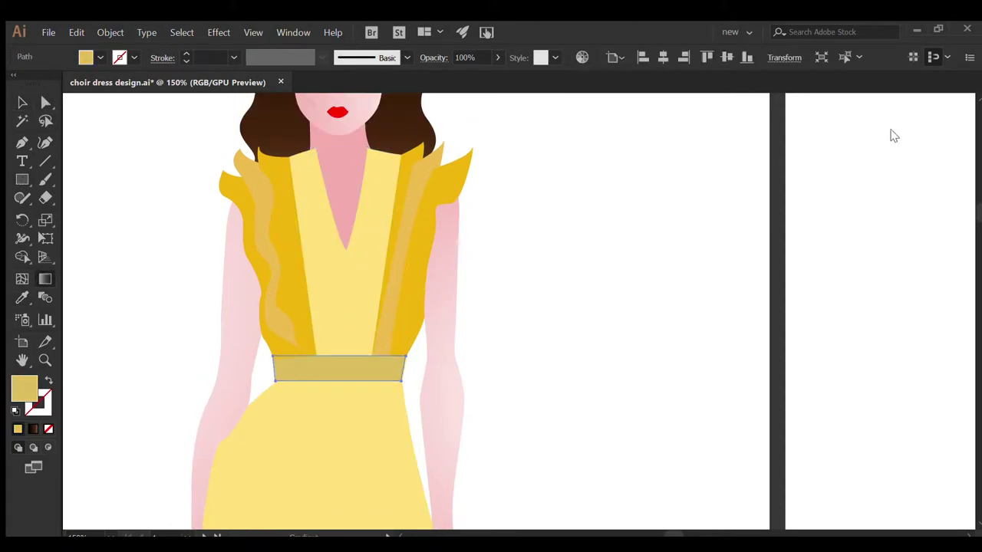
left_click(338, 367)
key("v")
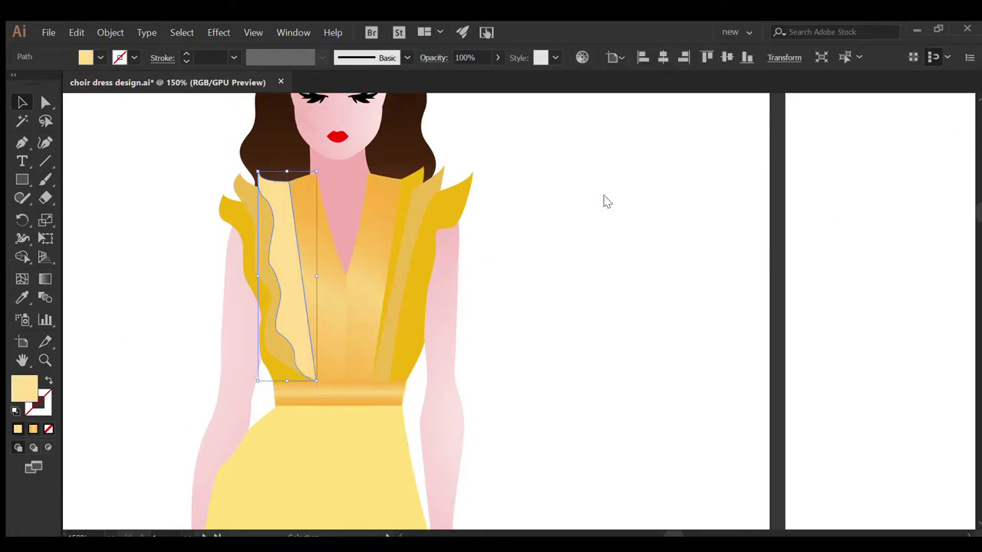
Shift the golden right ruffle about 25 px to the left.
left_click(392, 248)
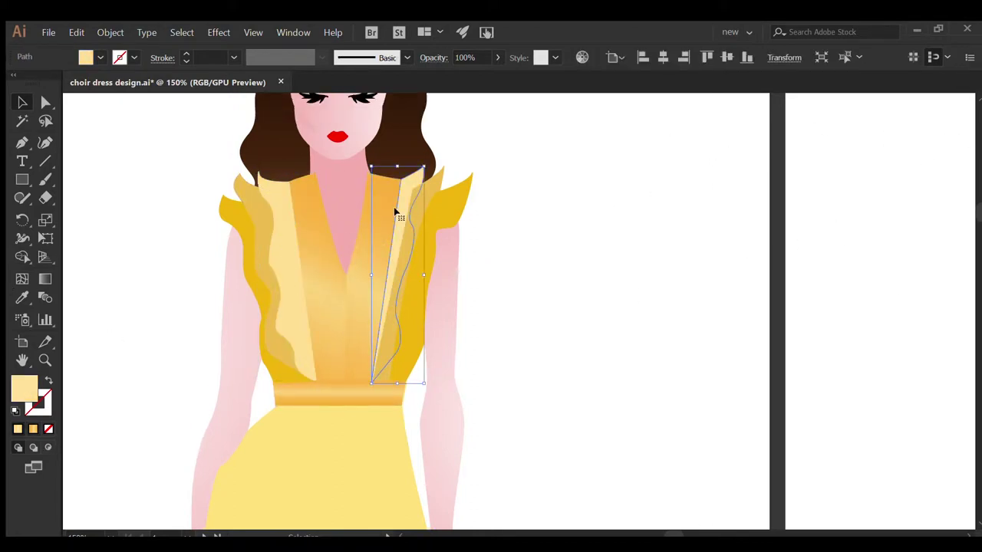
left_click(565, 443)
left_click(421, 287)
left_click_drag(421, 287, 403, 288)
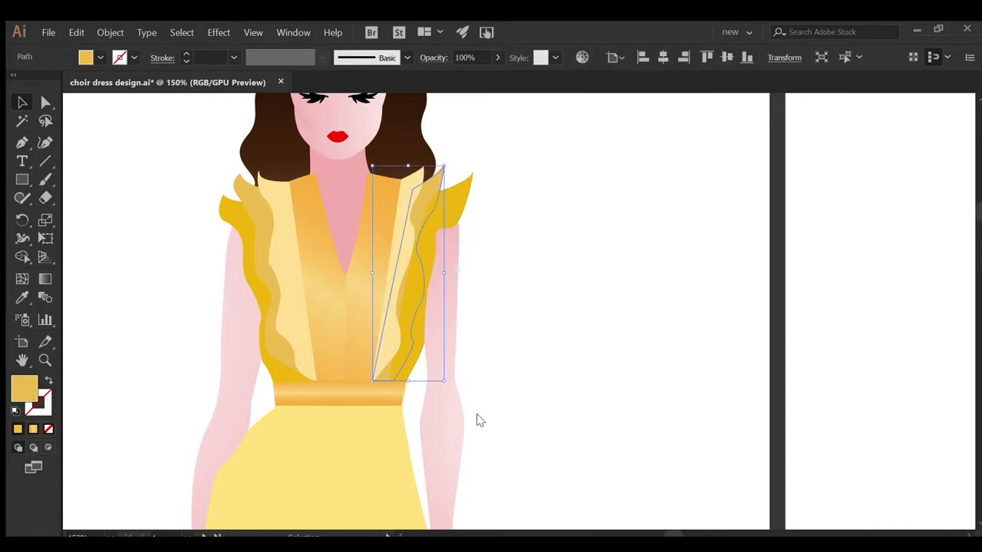
left_click(394, 207)
left_click(620, 427)
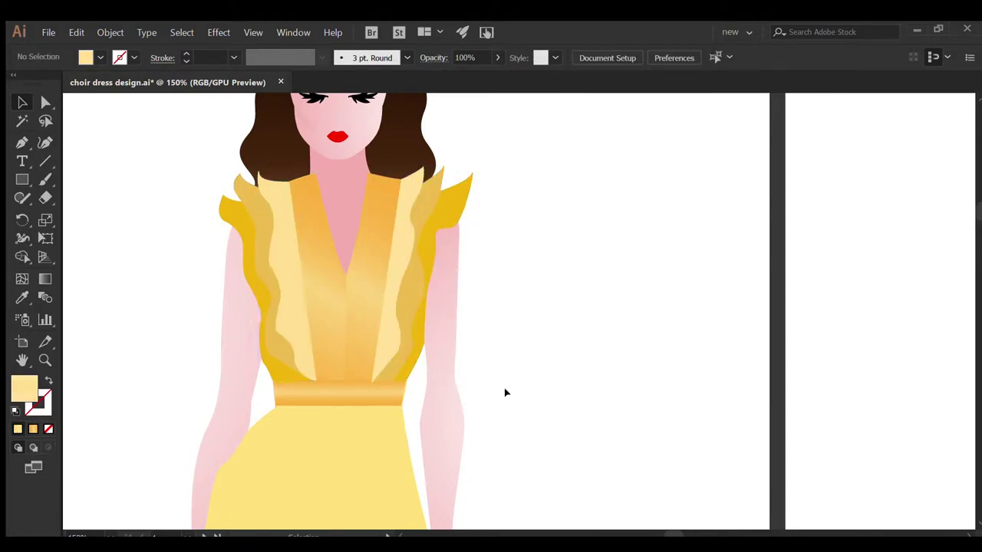
Check the arrangement of the left and right ruffles and light-yellow strips.
left_click(247, 292)
left_click(291, 307)
left_click(410, 291)
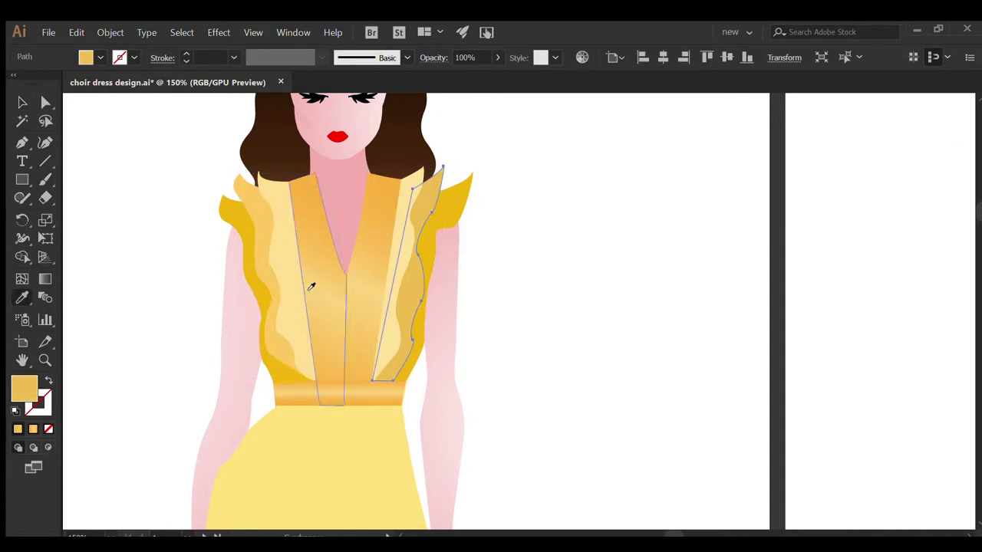
left_click(407, 253)
left_click(288, 291)
left_click(309, 300)
Clear the selection and zoom out to see the whole figure.
left_click(105, 260)
scroll(105, 261, "down", 1)
scroll(106, 261, "down", 3)
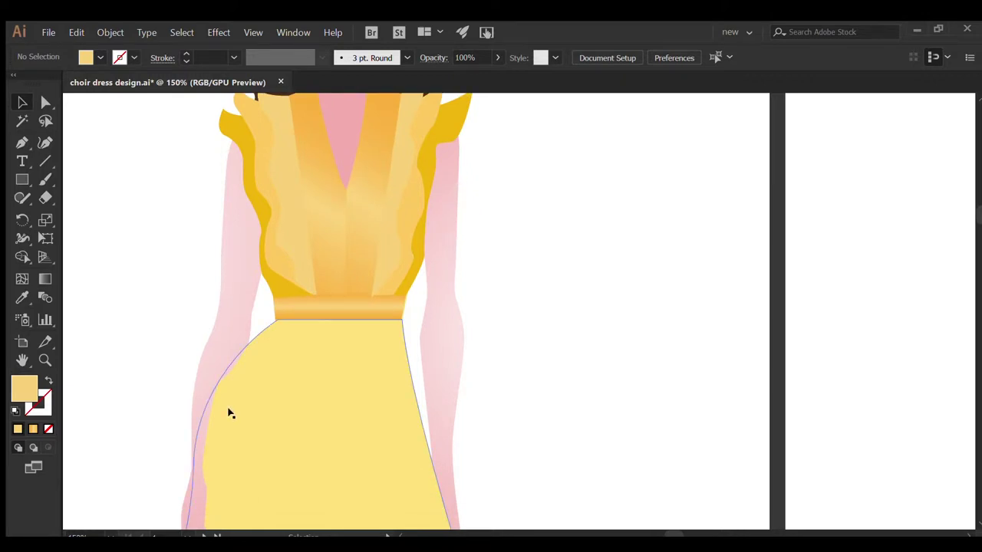
key("ctrl+minus")
key("ctrl+minus")
left_click(467, 165)
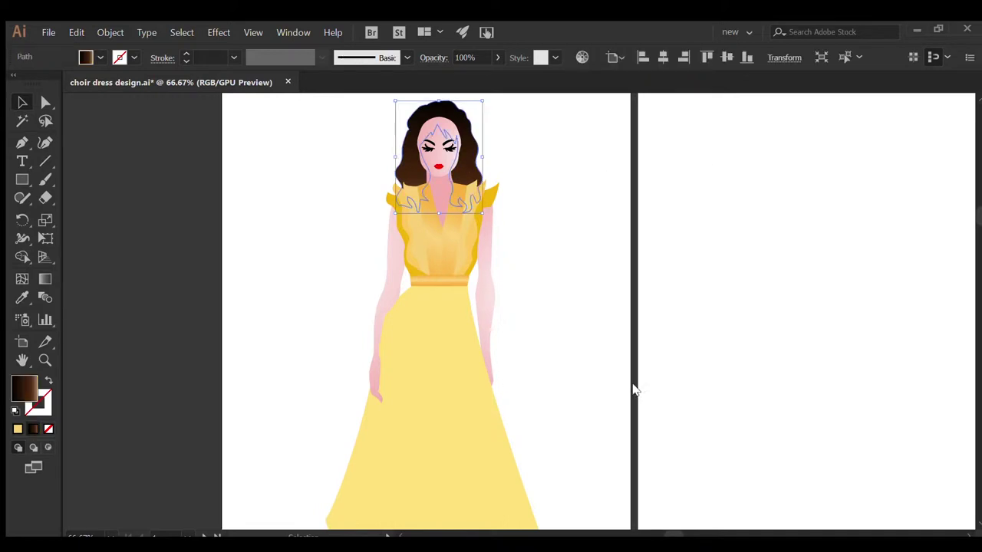
Bring the hair in front of the bodice and draw a cutting curve under its ends.
key("ctrl+shift+bracketright")
key("ctrl+equal")
key("ctrl+equal")
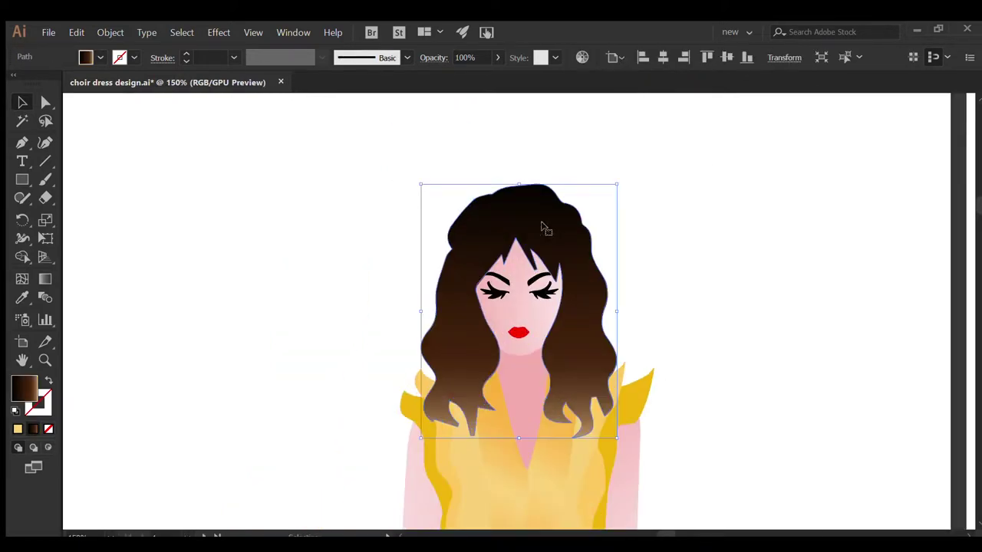
left_click(21, 144)
left_click(228, 299)
mouse_move(498, 299)
left_mouse_down()
mouse_move(649, 200)
mouse_move(628, 195)
left_mouse_up()
key("v")
left_click(345, 176, "shift")
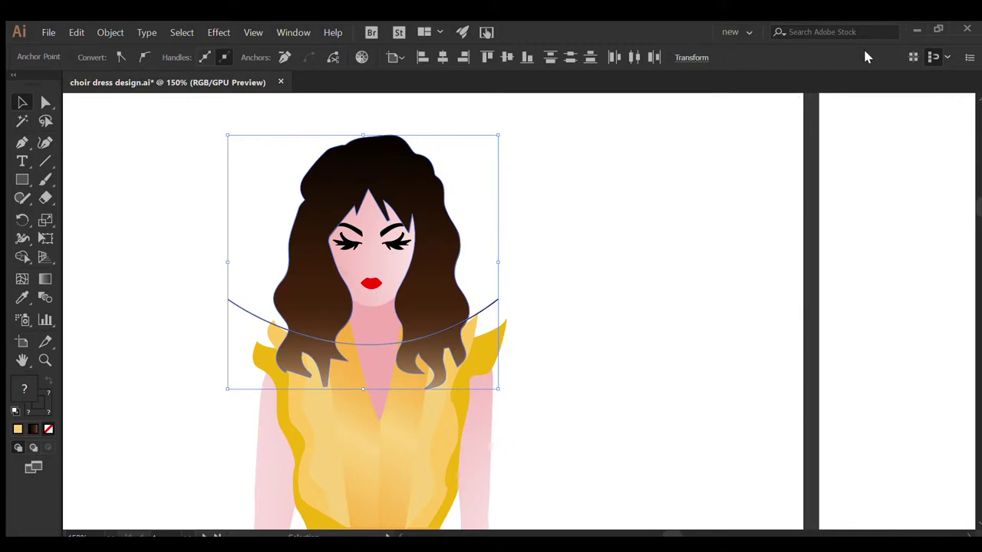
Trim and delete the hair's jagged lower strands below the curve.
left_click(456, 287)
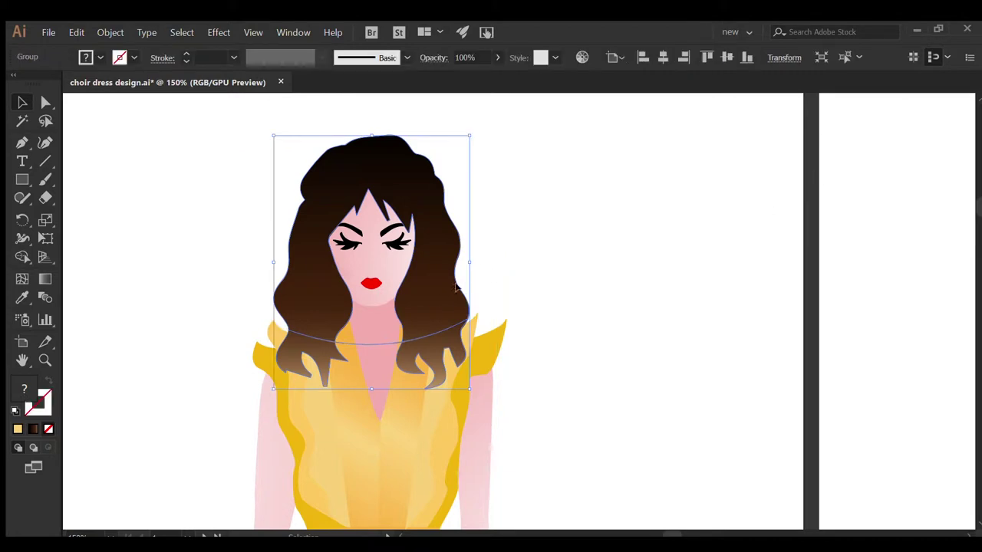
left_click(450, 338)
key("Delete")
left_click(444, 299)
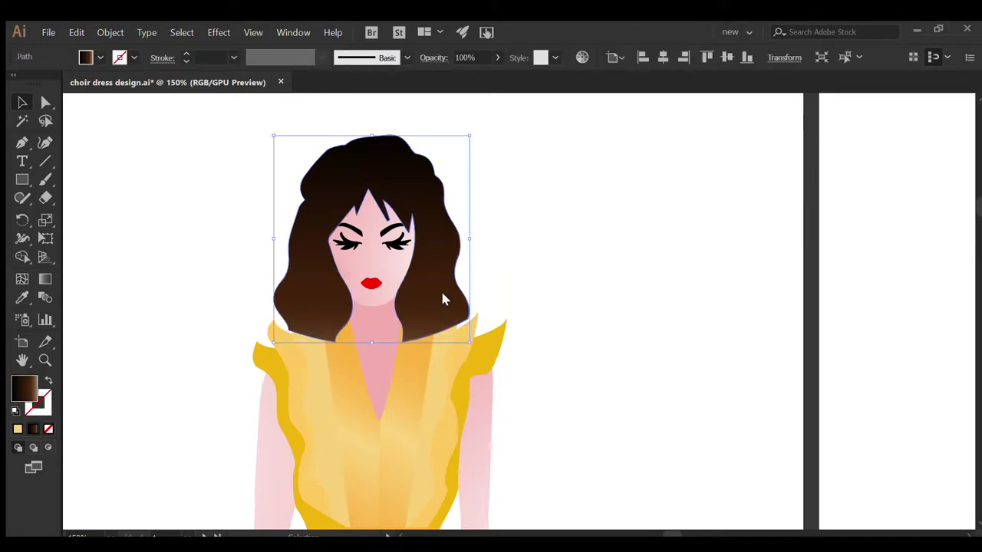
left_click(647, 492)
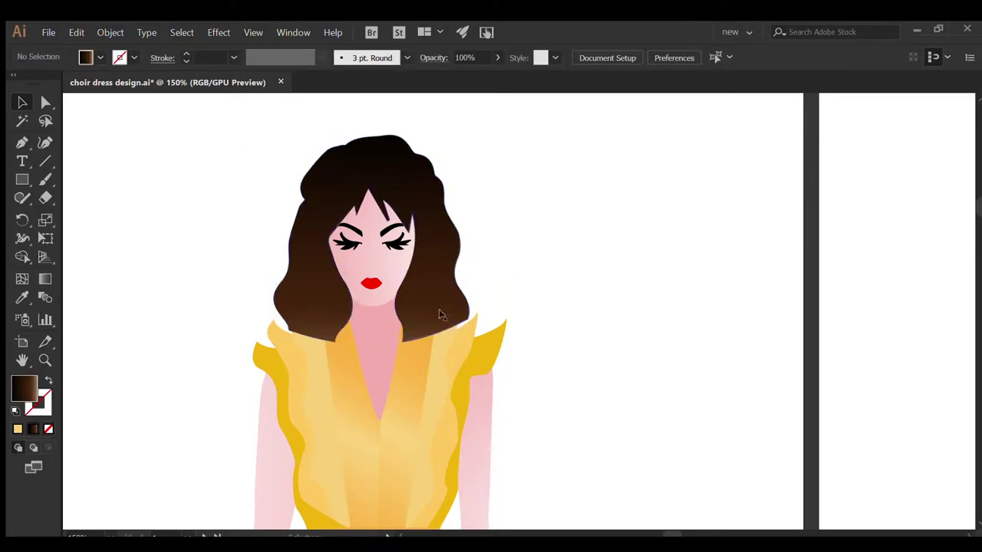
left_click(296, 430)
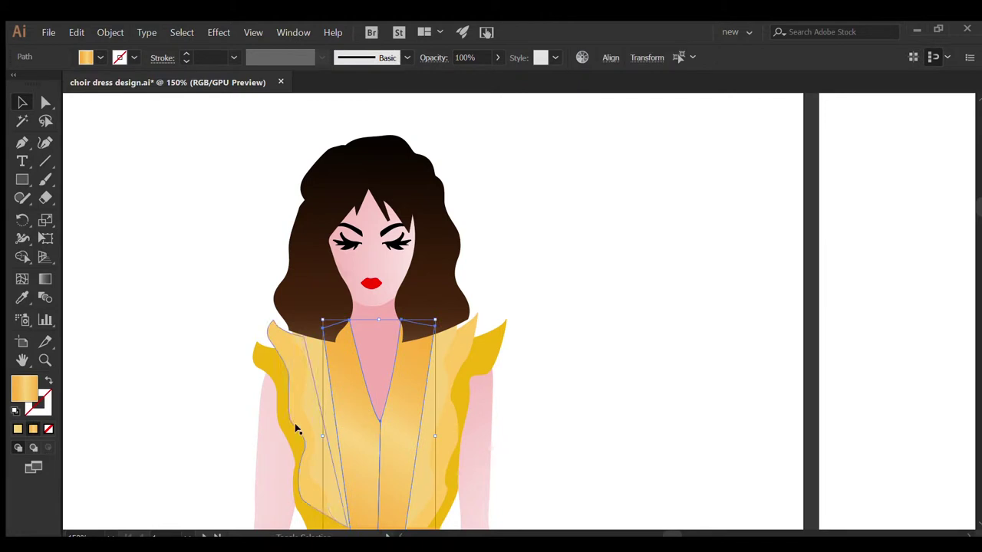
left_click(644, 414)
scroll(642, 431, "down", 2)
Adjust the hair's lower-edge anchor with Direct Selection, then zoom out to the full figure.
left_click(445, 261)
key("a")
left_click(466, 281)
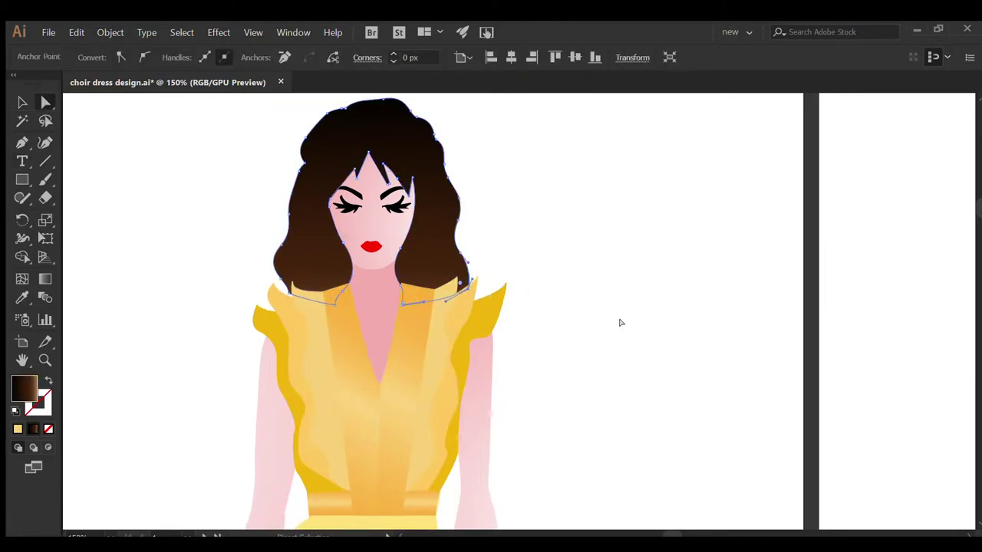
left_click_drag(283, 292, 283, 293)
left_click(590, 366)
key("v")
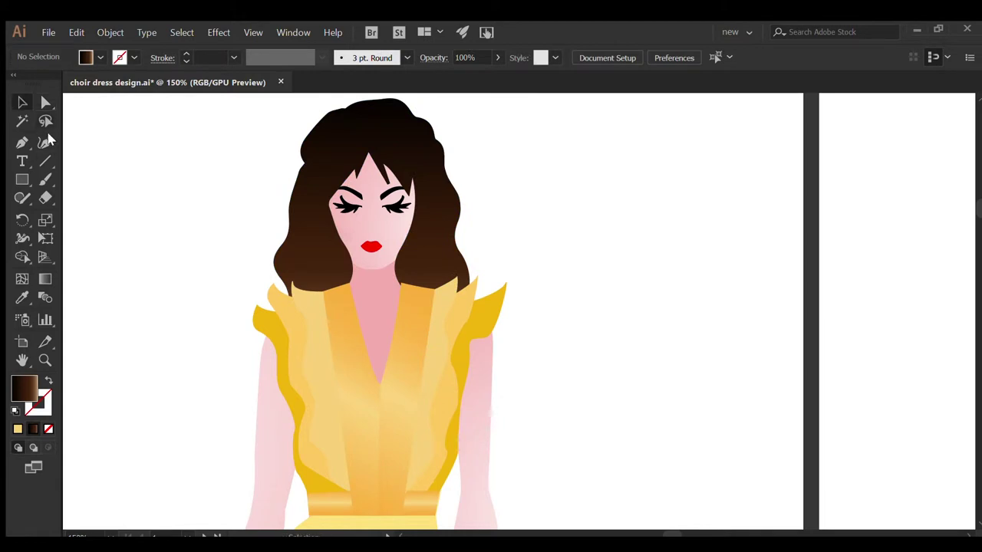
scroll(116, 207, "down", 3)
key("ctrl+minus")
key("ctrl+minus")
left_click(434, 345)
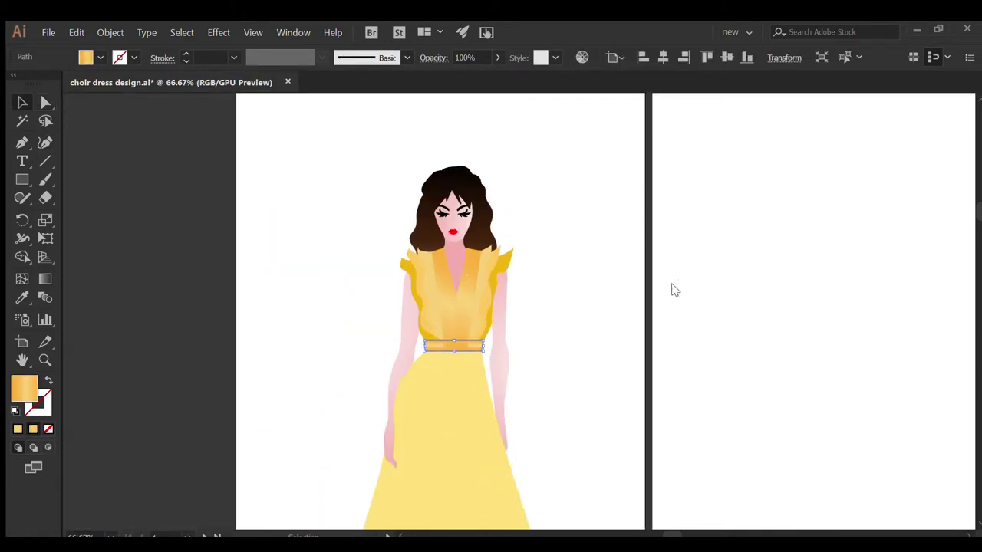
Apply the bodice's orange gradient to the skirt and stretch it slightly longer.
scroll(594, 432, "down", 2)
scroll(594, 432, "down", 2)
left_click(486, 369)
key("i")
left_click(453, 153)
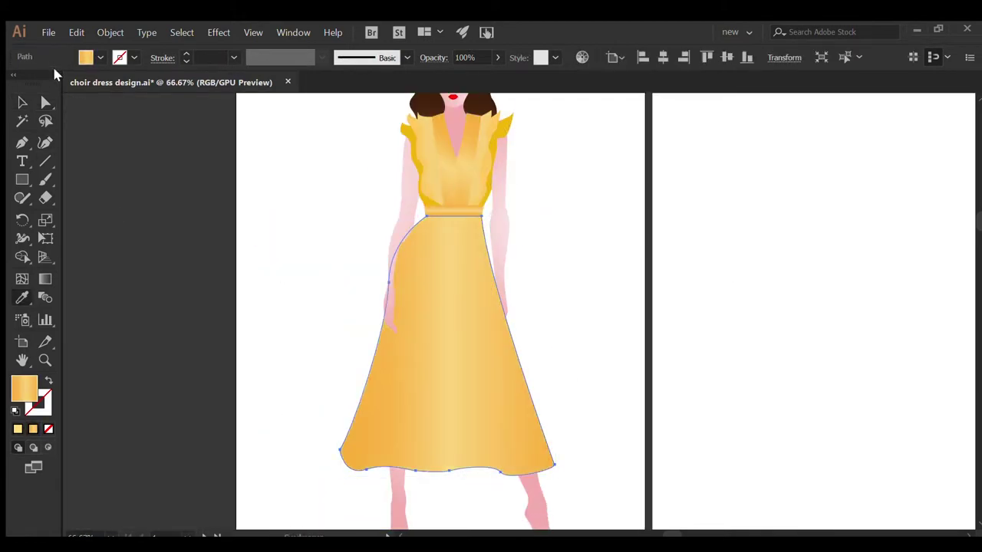
key("v")
left_click(258, 271)
scroll(259, 271, "down", 1)
left_click(418, 398)
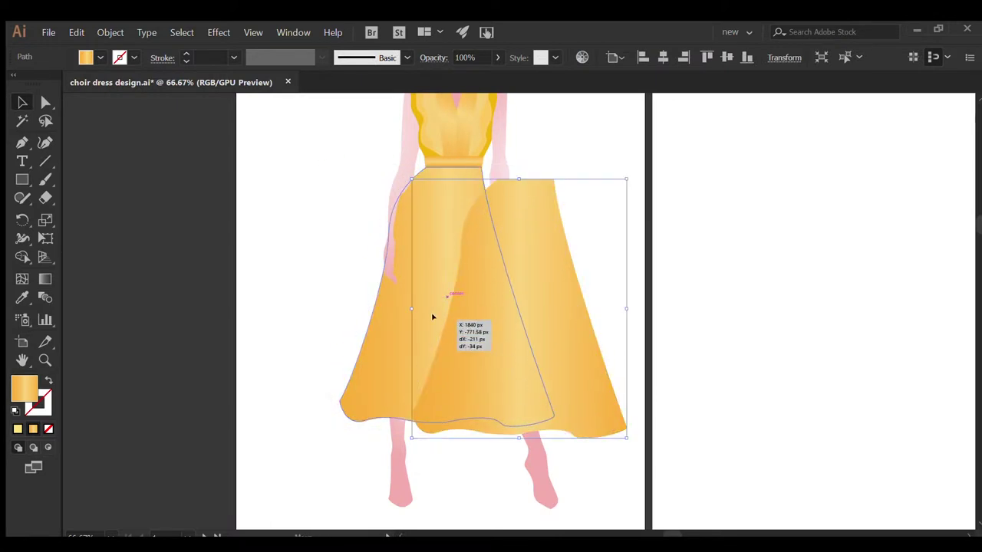
left_click_drag(448, 425, 439, 438)
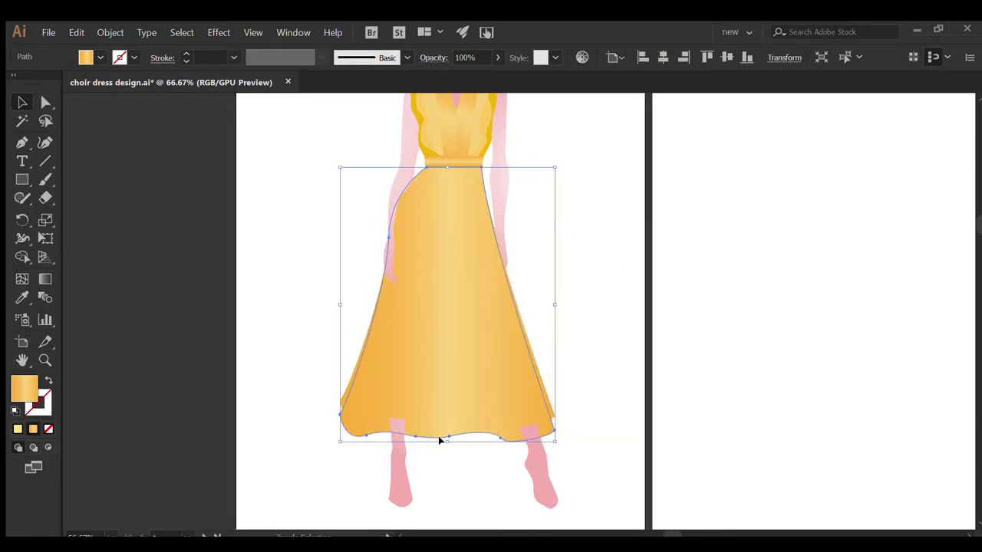
Place a copy of the skirt behind as a hem band and darken it brown.
key("ctrl+z")
key("ctrl+shift+z")
key("ctrl+z")
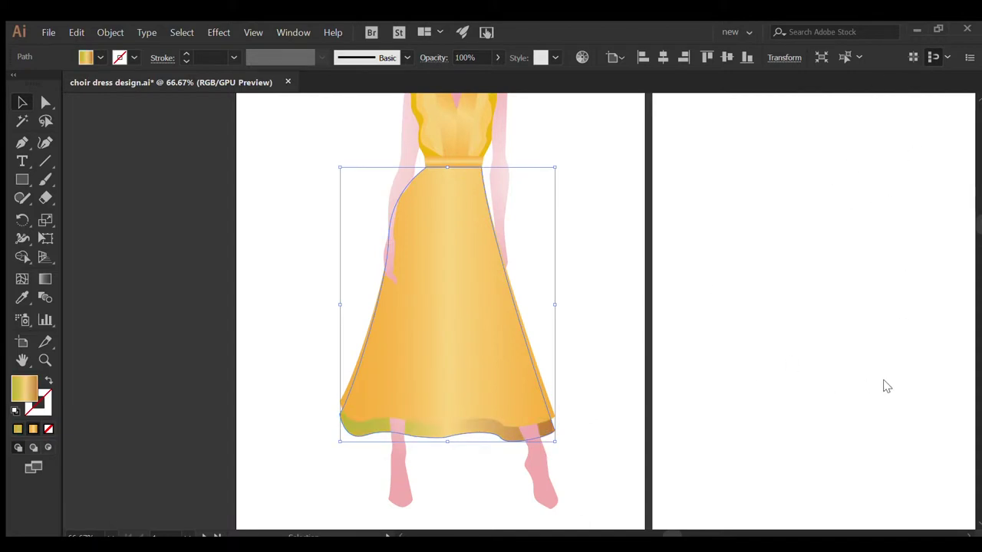
key("ctrl+z")
key("ctrl+z")
key("ctrl+z")
key("ctrl+z")
key("ctrl+z")
key("ctrl+z")
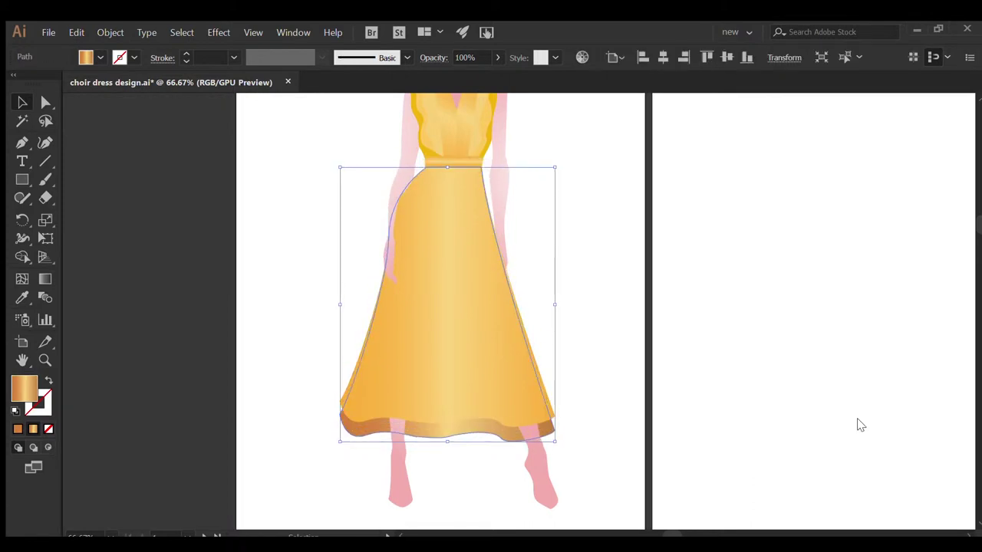
Reshape the skirt's hem anchors with Direct Selection.
left_click(43, 102)
left_click(320, 366)
scroll(320, 366, "up", 1, "alt")
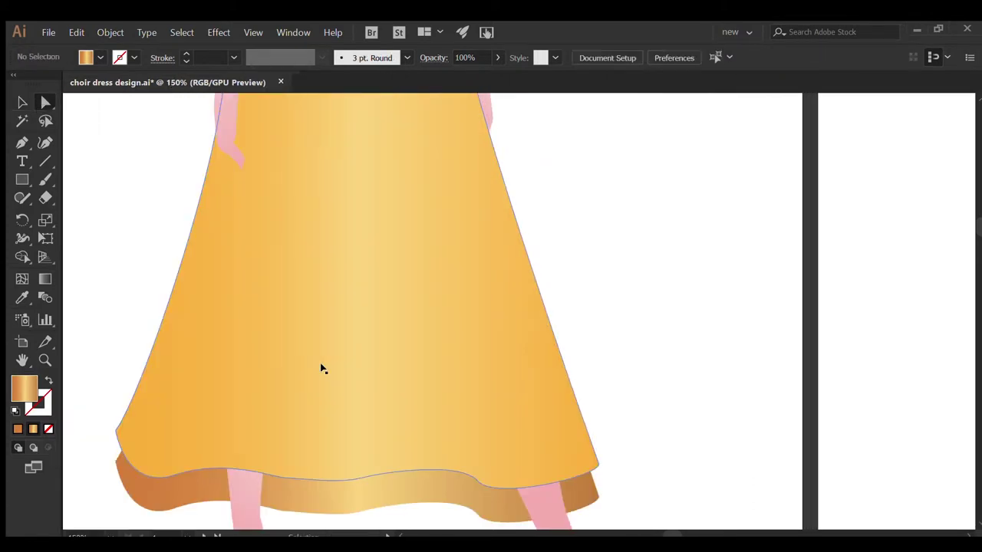
left_click(322, 369)
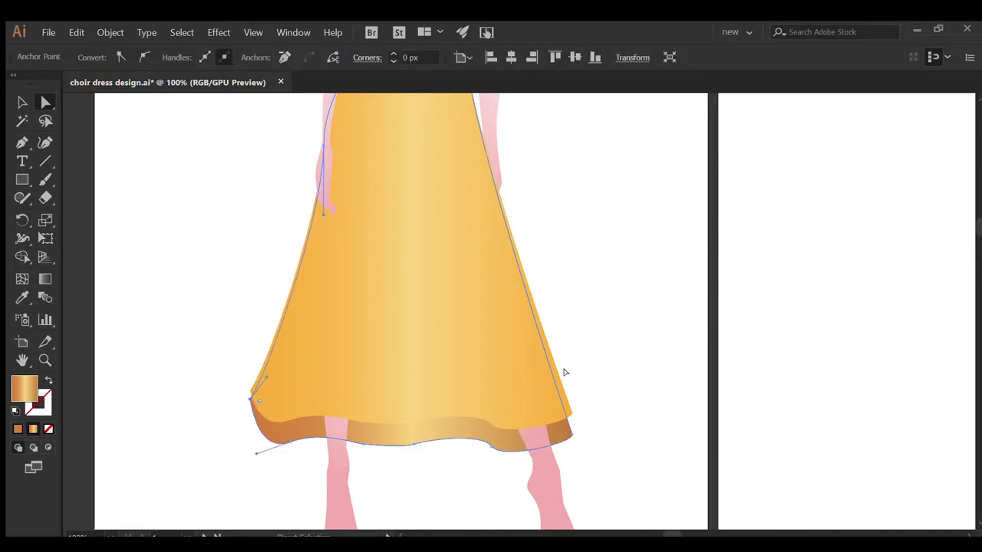
left_click(649, 407)
scroll(649, 408, "up", 1)
scroll(568, 388, "up", 3)
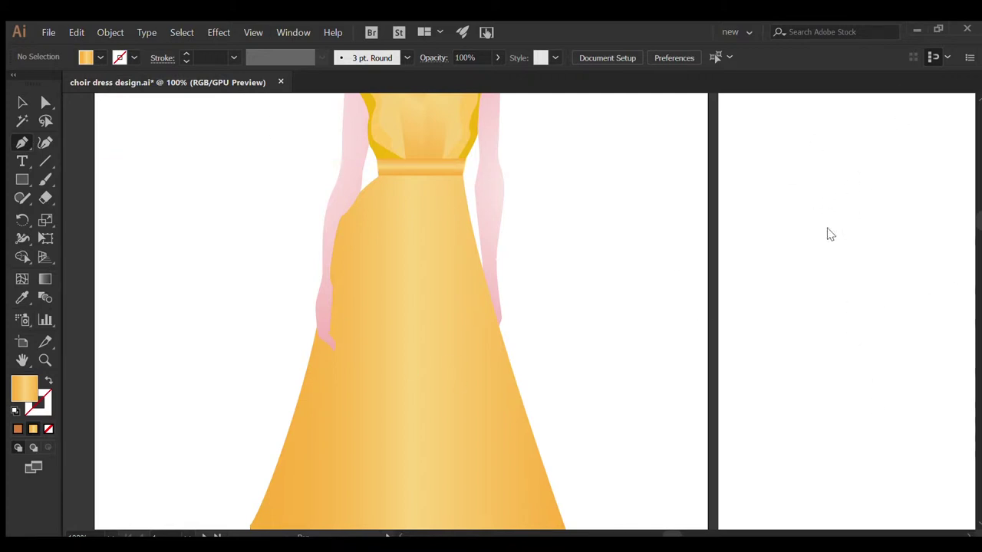
Turn a thin black ellipse into a tapered Art Brush and delete the original.
left_click_drag(149, 224, 286, 230)
key("d")
key("v")
left_click(178, 238)
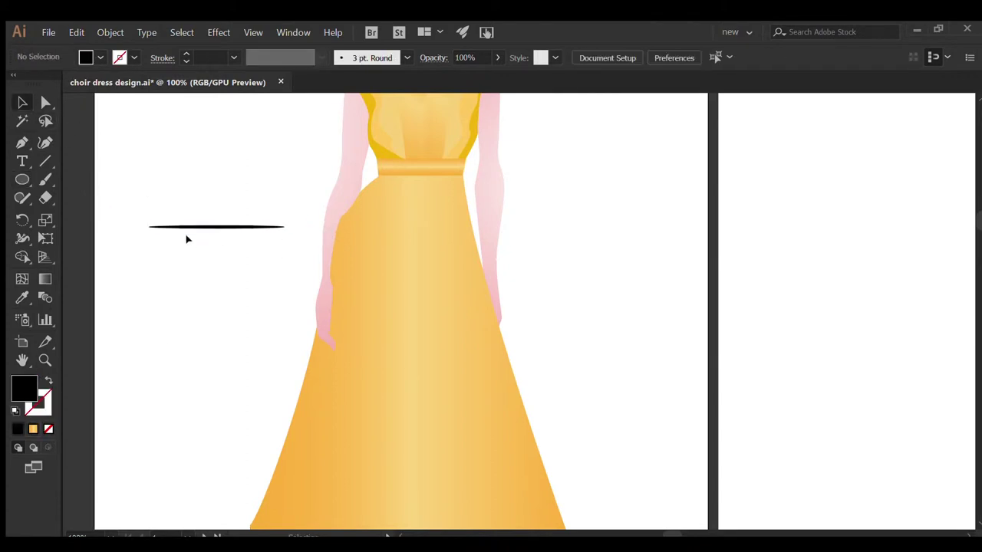
left_click_drag(216, 227, 883, 125)
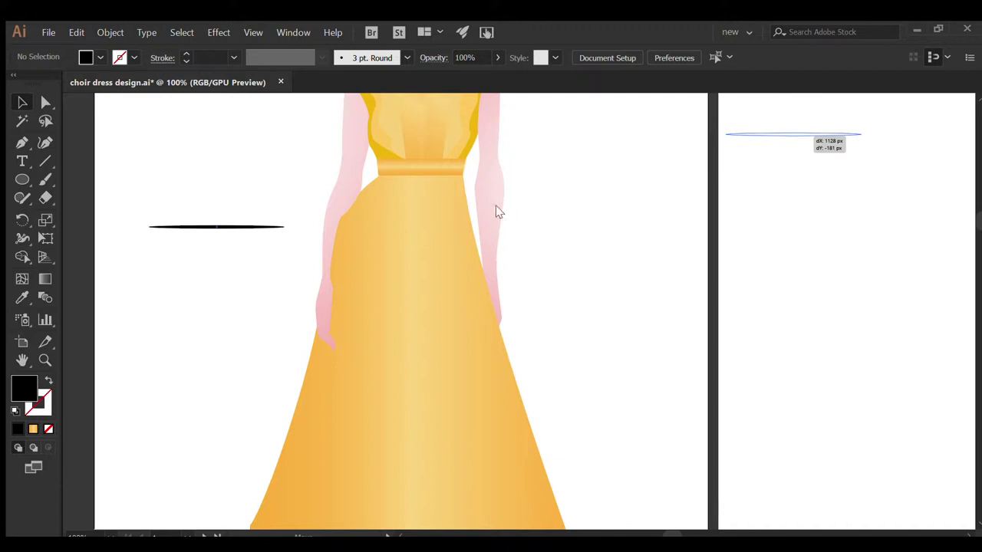
left_click_drag(756, 483, 756, 483)
key("Delete")
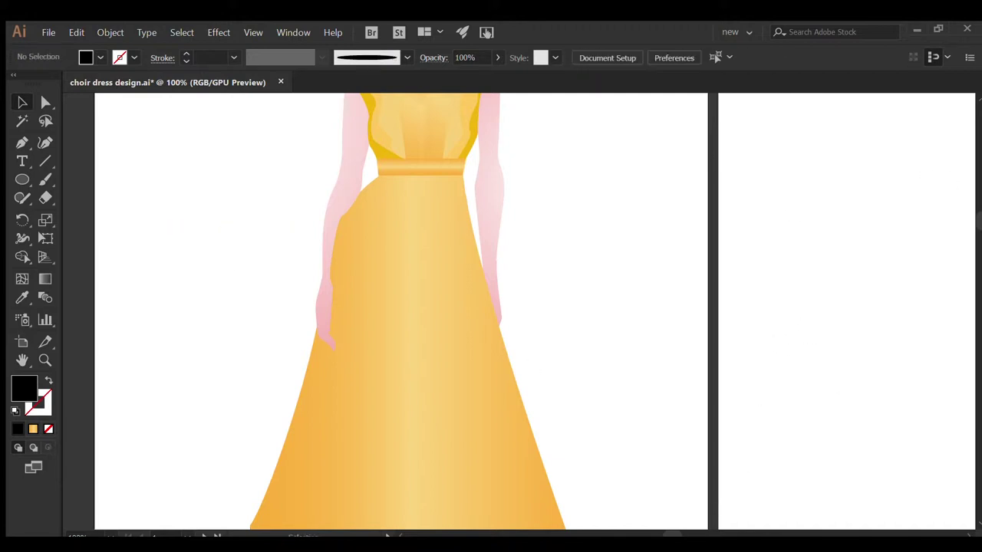
Paint tapered pleat folds down the skirt from the waist toward the hem.
key("ctrl+minus")
left_click_drag(381, 431, 433, 211)
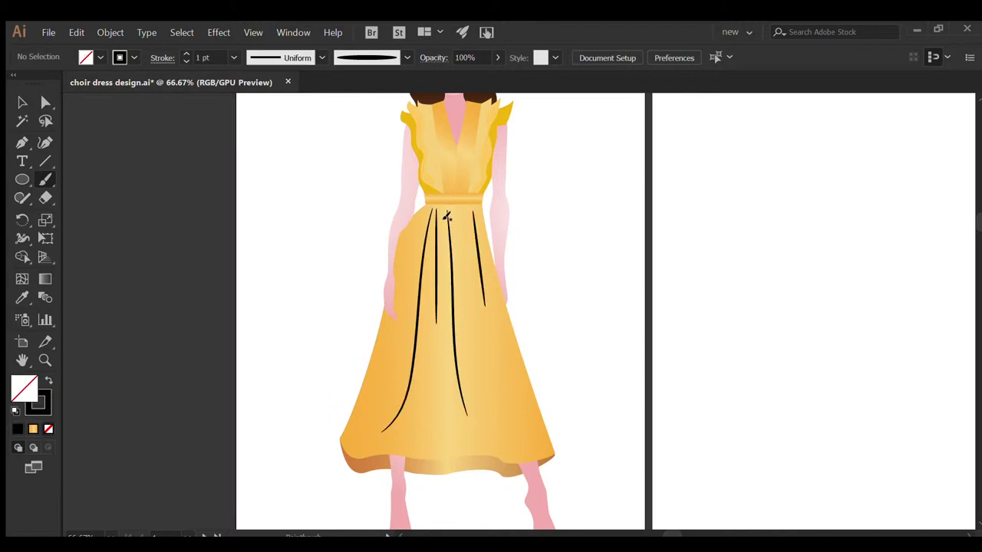
left_click_drag(480, 213, 528, 465)
left_click_drag(426, 208, 428, 224)
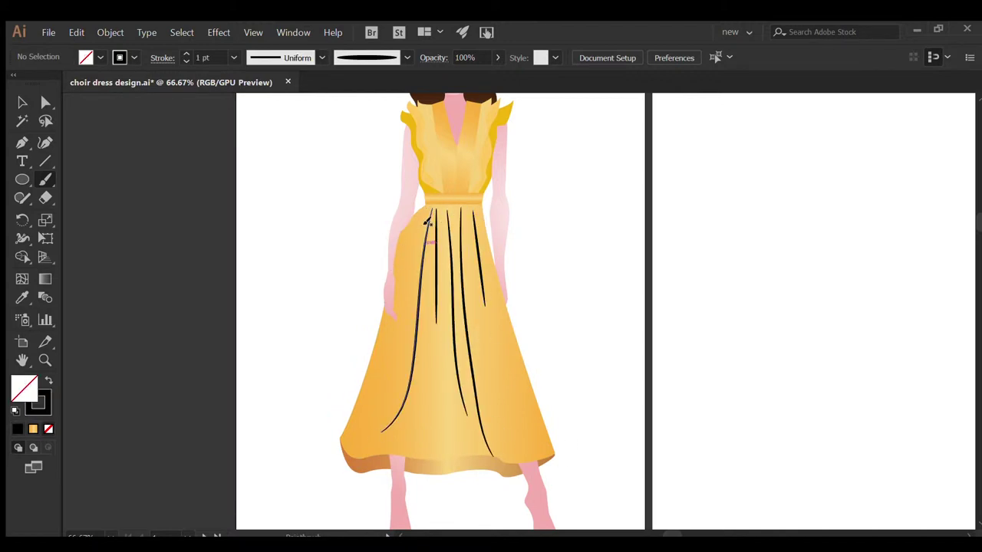
key("ctrl+plus")
key("ctrl+plus")
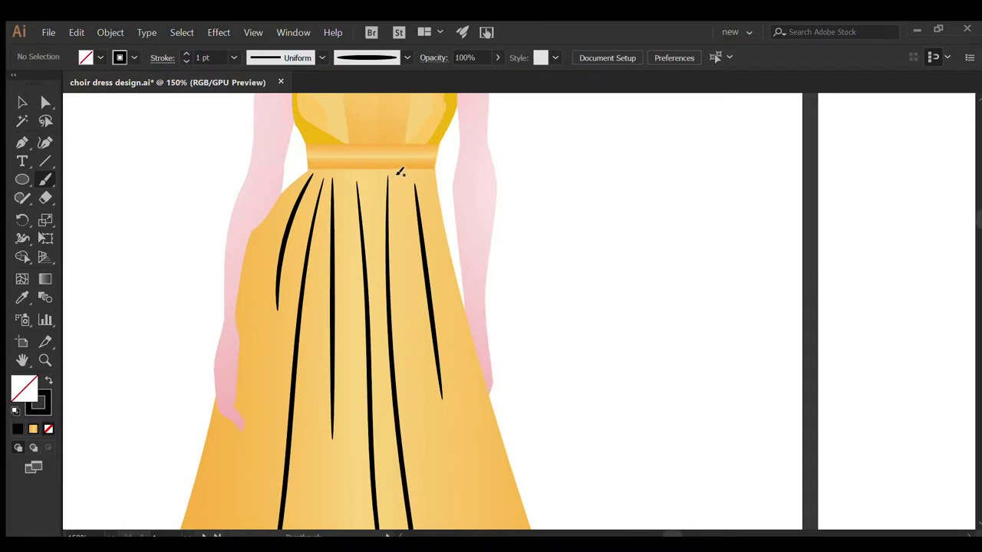
mouse_move(345, 173)
left_mouse_down()
mouse_move(351, 307)
mouse_move(373, 234)
left_mouse_up()
Select the left, central and right fold strokes together.
key("v")
left_click(302, 234)
left_click(369, 241)
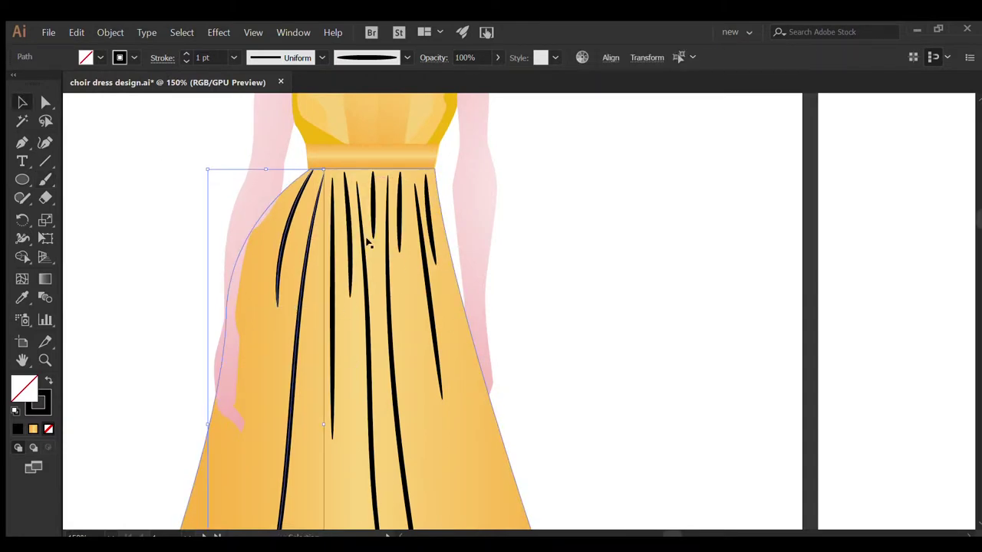
left_click(383, 247)
left_click(458, 222)
left_click(421, 223)
left_click(296, 274)
left_click(332, 297)
left_click(432, 313, "shift")
Recolour the selected fold strokes dark gold by sampling and swapping fill and stroke.
key("i")
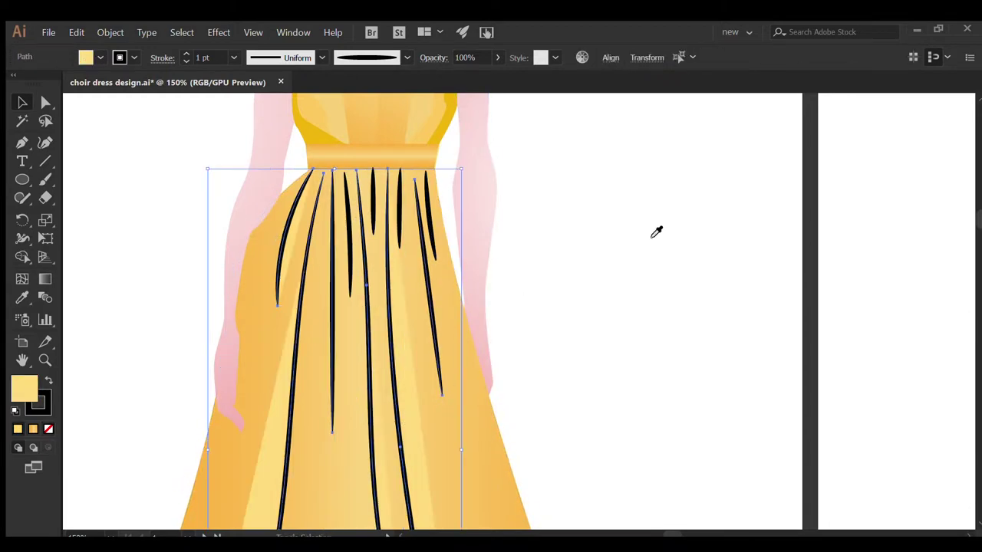
left_click(49, 384)
left_click(955, 145)
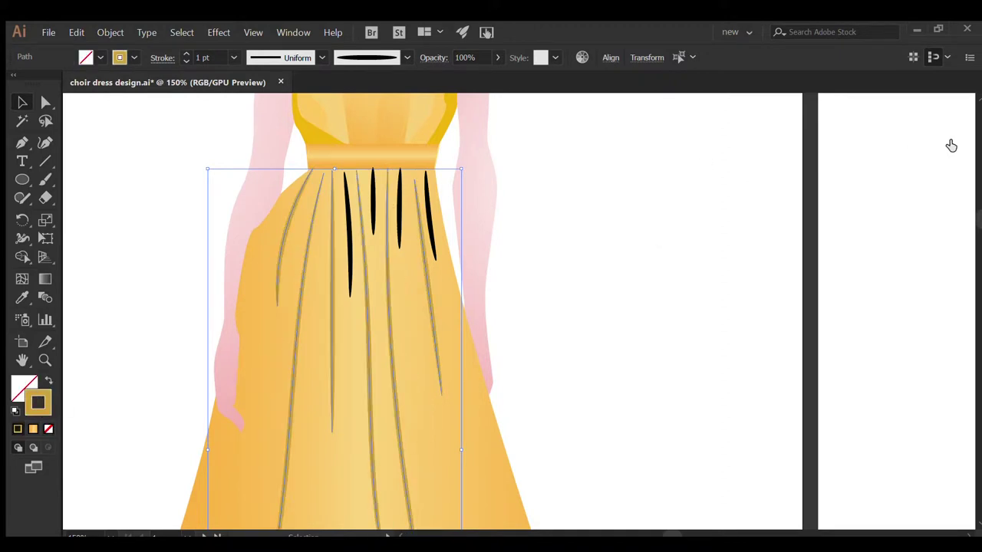
left_click(575, 230)
Give the four remaining black pleat strokes the dress's gold colour.
left_click(399, 223)
key("i")
left_click(377, 302)
key("ctrl+shift+a")
key("v")
key("ctrl+minus")
key("ctrl+minus")
key("ctrl+minus")
key("ctrl+equal")
key("ctrl+equal")
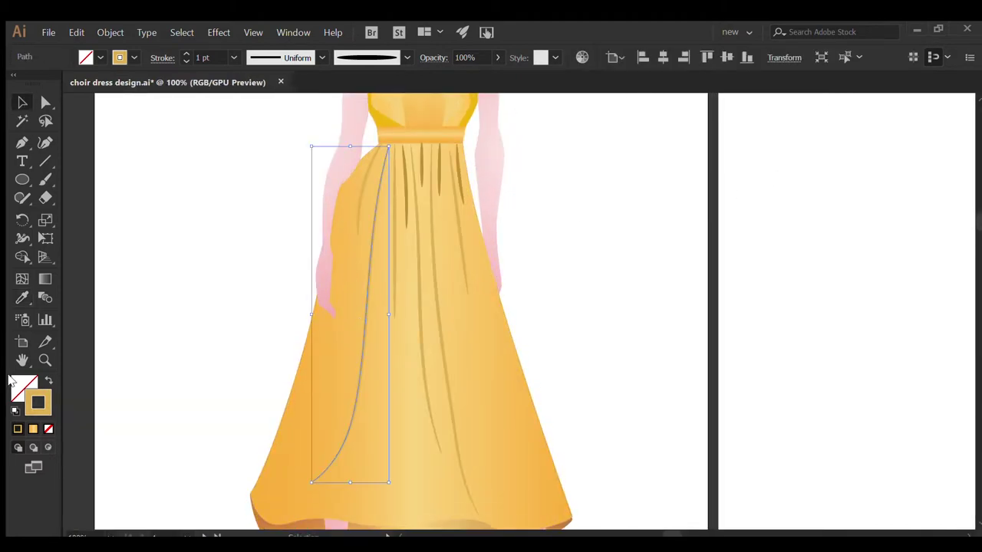
Move around the figure, inspecting the belt and right arm shapes.
left_click(200, 261)
scroll(199, 261, "down", 1)
key("ctrl+minus")
key("ctrl+minus")
key("ctrl+minus")
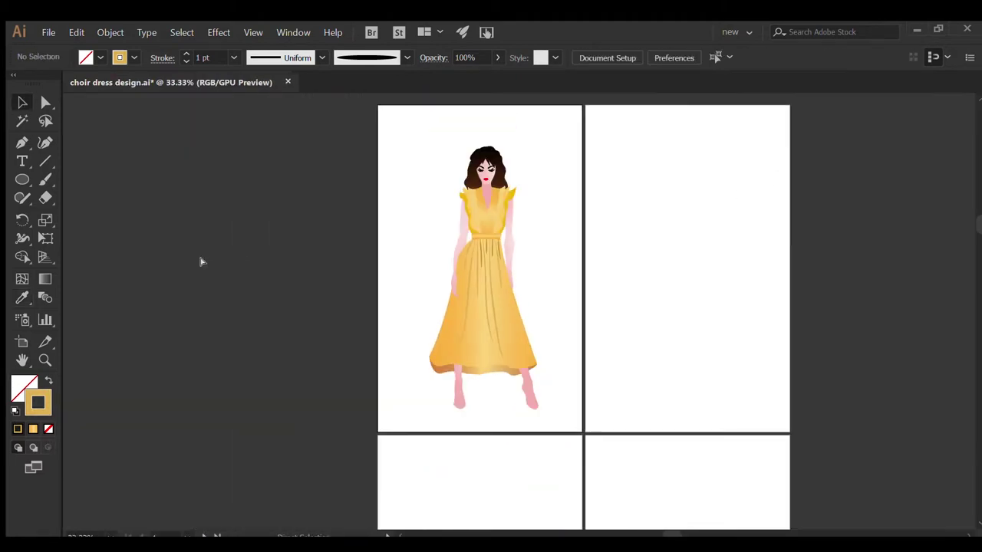
key("ctrl+equal")
key("ctrl+equal")
key("ctrl+equal")
scroll(390, 253, "up", 5)
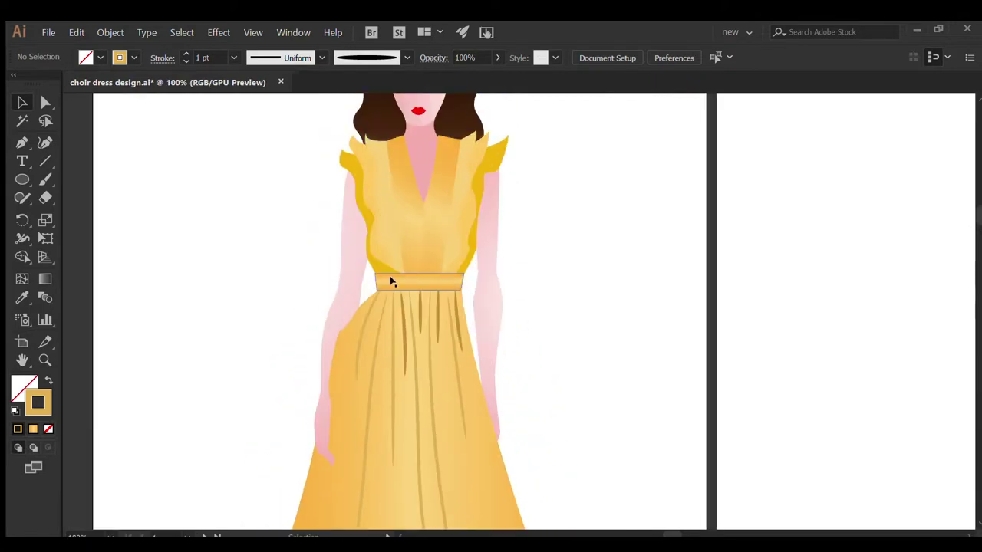
left_click(421, 270)
left_click(559, 325)
scroll(559, 325, "up", 1)
left_click(479, 225)
left_click(686, 517)
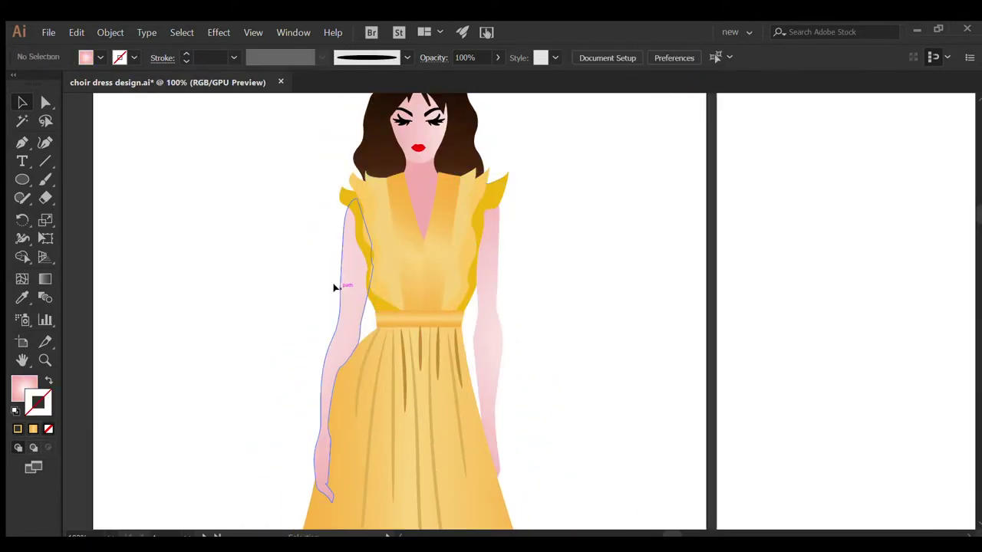
scroll(215, 449, "up", 1)
Zoom in close on the left collar panel and pick up a thin orange fold stroke's style.
key("ctrl+equal")
key("ctrl+equal")
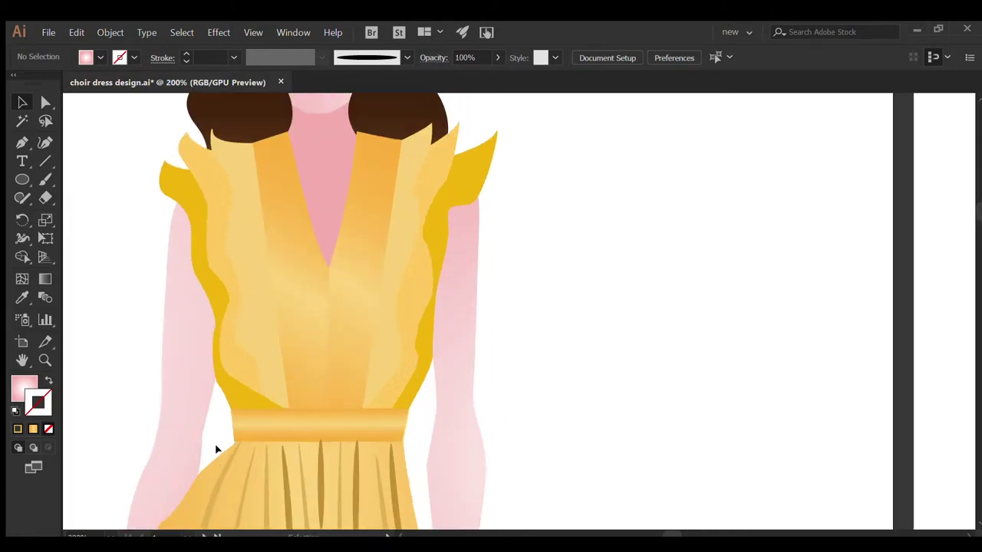
left_click(302, 502)
scroll(361, 496, "left", 2)
scroll(361, 496, "up", 2)
left_click(45, 179)
key("ctrl+equal")
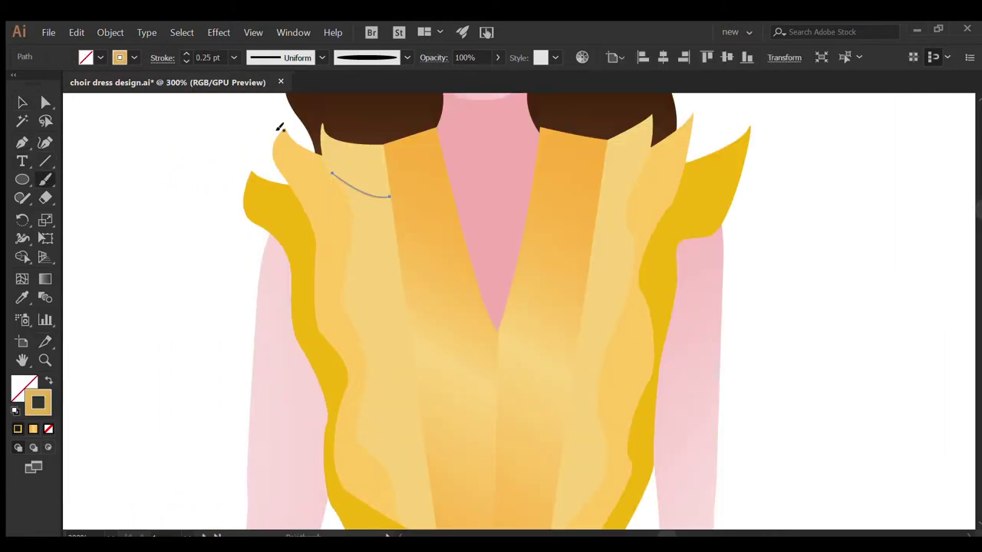
Paint fine curved crinkle strokes across the left collar panel with the Paintbrush.
left_click_drag(388, 292, 351, 305)
scroll(368, 346, "down", 1)
left_click_drag(368, 399, 418, 394)
scroll(403, 396, "down", 1)
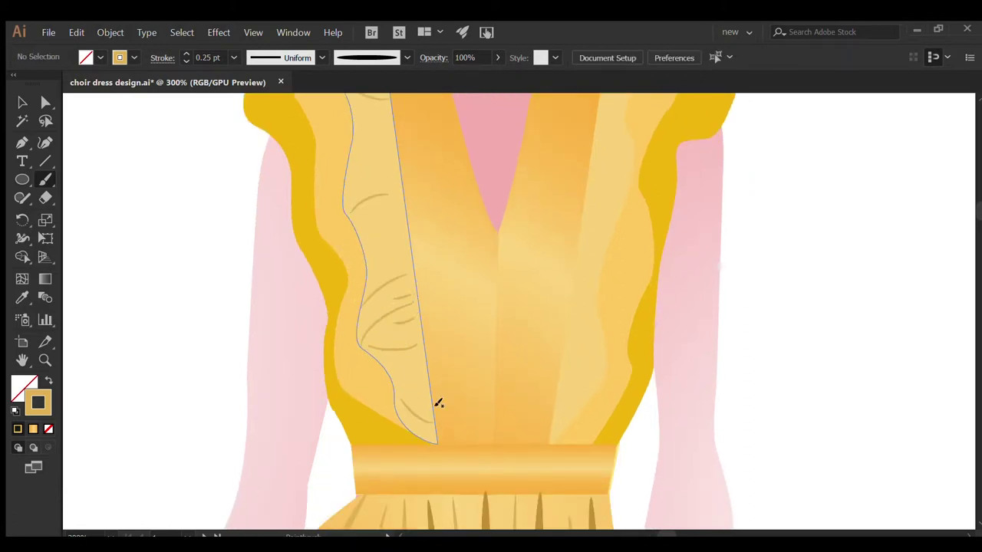
scroll(377, 329, "up", 1)
scroll(390, 208, "up", 1)
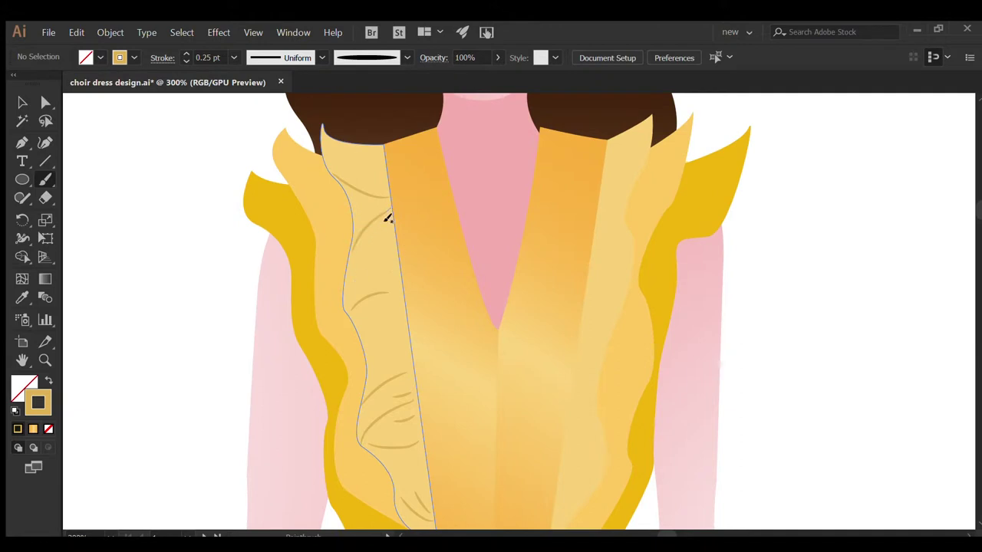
left_click_drag(396, 282, 355, 291)
scroll(391, 230, "up", 1)
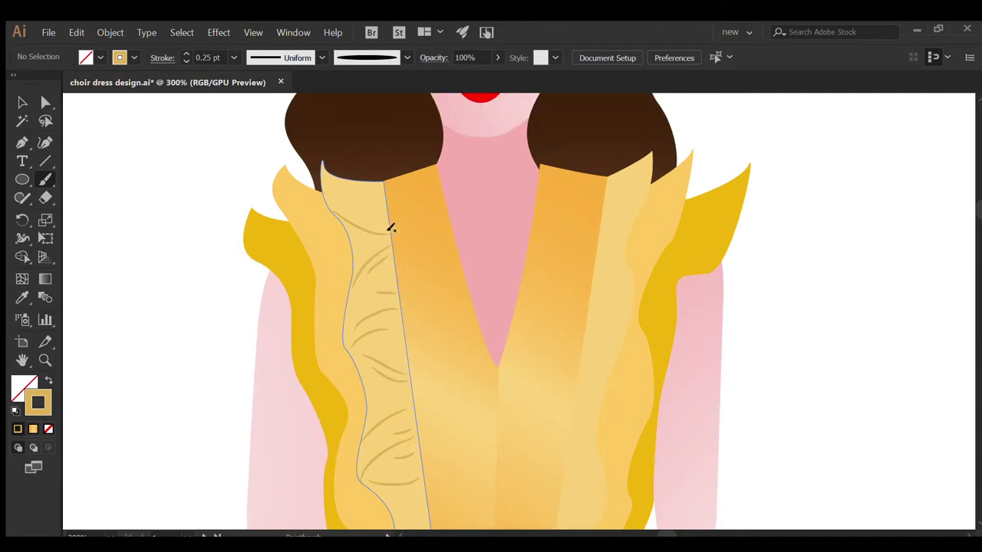
scroll(337, 276, "down", 1)
scroll(230, 230, "down", 1)
Select the left collar's painted strokes and sample the collar's yellow onto them.
key("v")
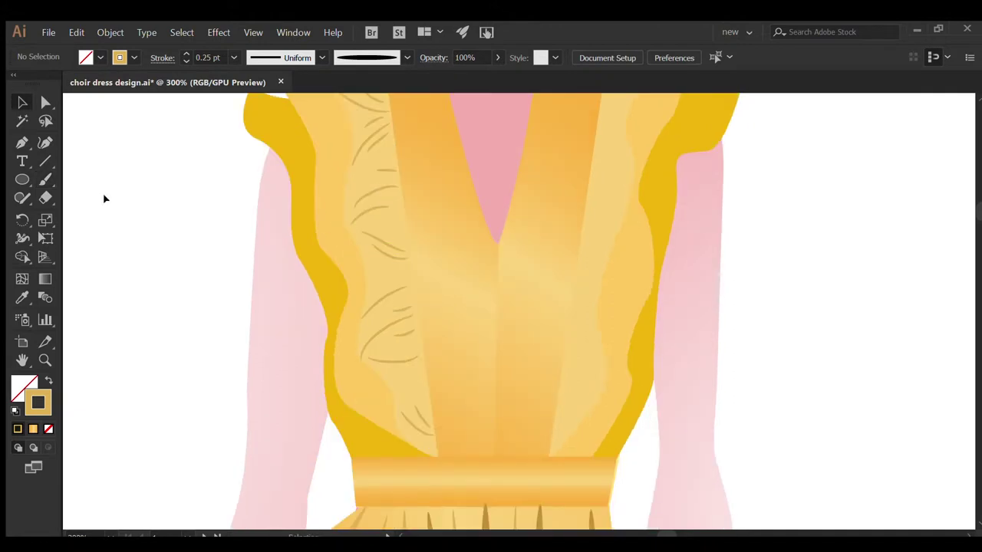
key("ctrl+1")
scroll(353, 356, "up", 3)
left_click_drag(434, 437, 401, 306)
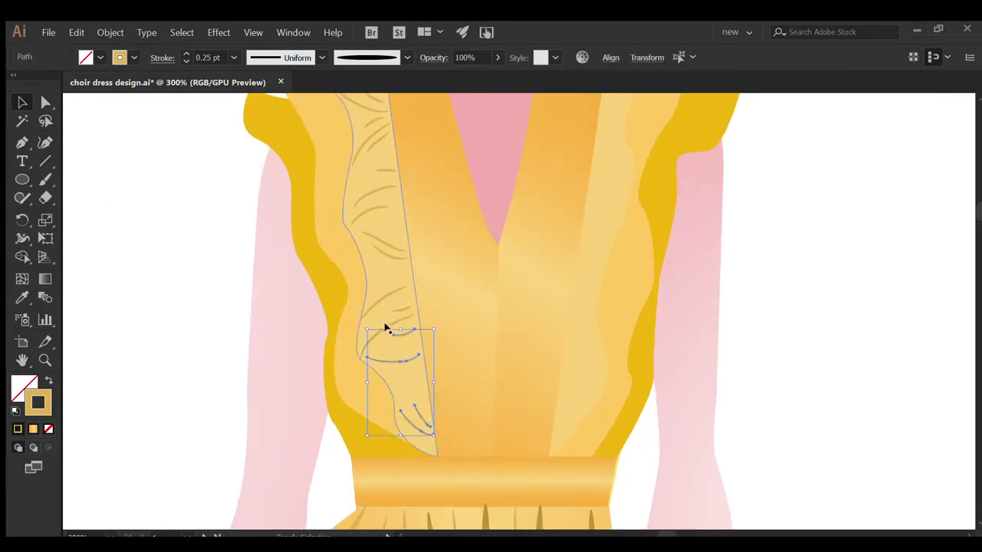
scroll(368, 223, "up", 1)
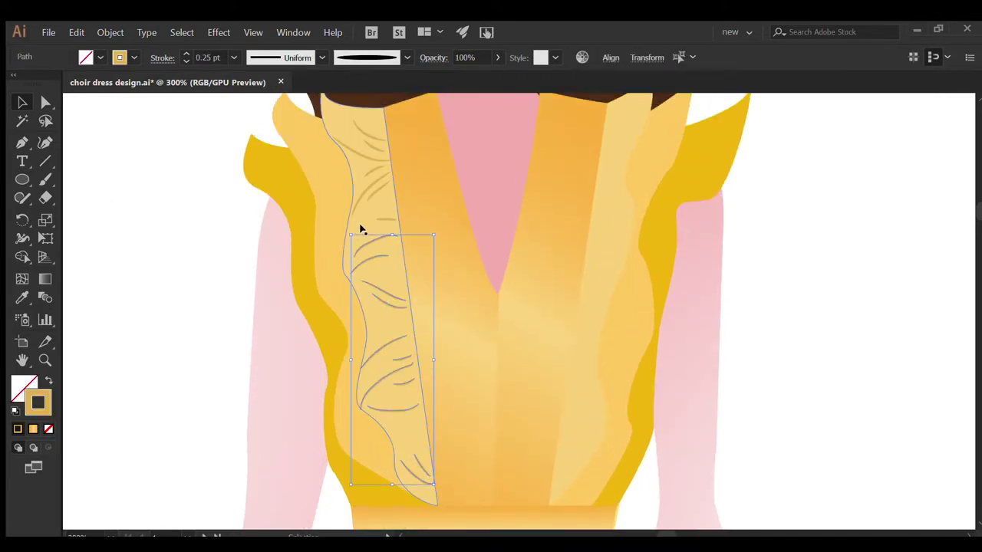
scroll(372, 231, "up", 1)
key("i")
left_click(372, 179)
Swap fill and stroke so the crinkle strokes get a soft yellow outline, then reselect the group.
left_click(22, 102)
left_click(159, 284)
key("ctrl+z")
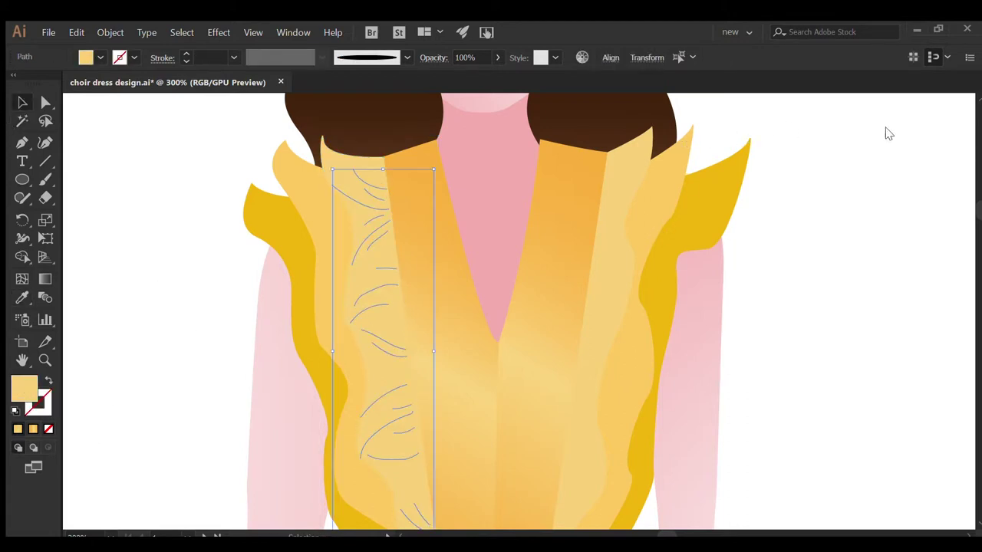
left_click(50, 379)
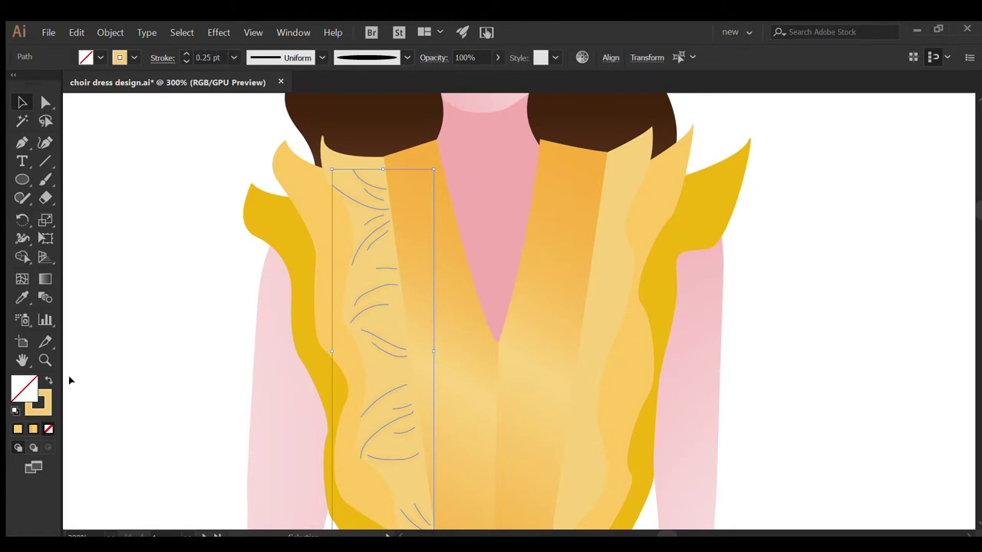
left_click(125, 211)
left_click(402, 329)
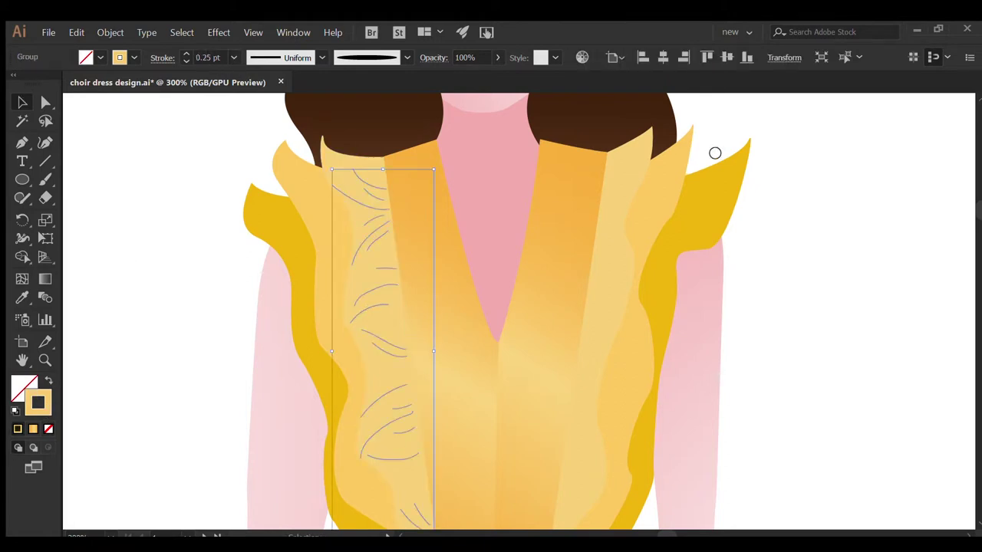
scroll(184, 342, "down", 3)
scroll(179, 342, "up", 1)
scroll(253, 346, "right", 4)
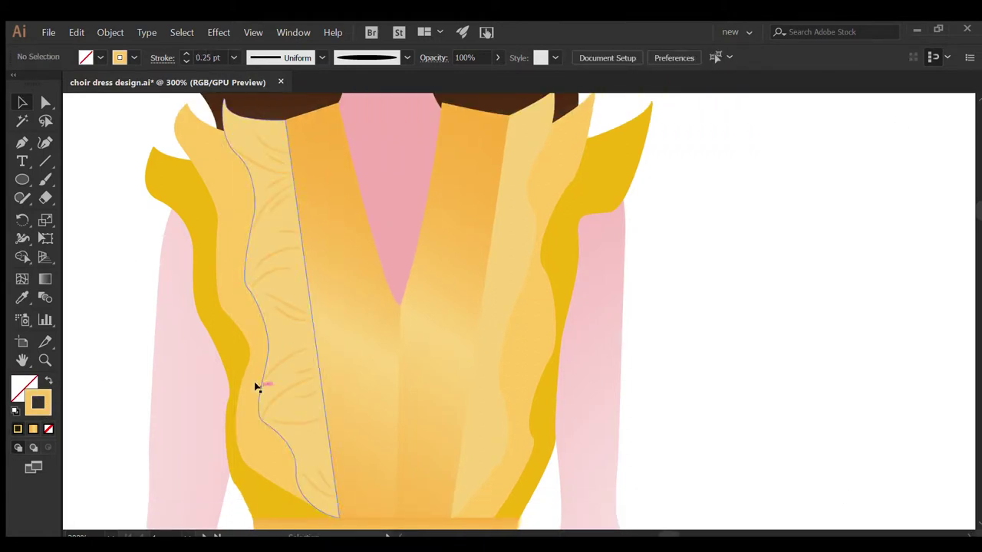
Widen the right collar's crinkle stroke group to fit the panel.
left_click(559, 319)
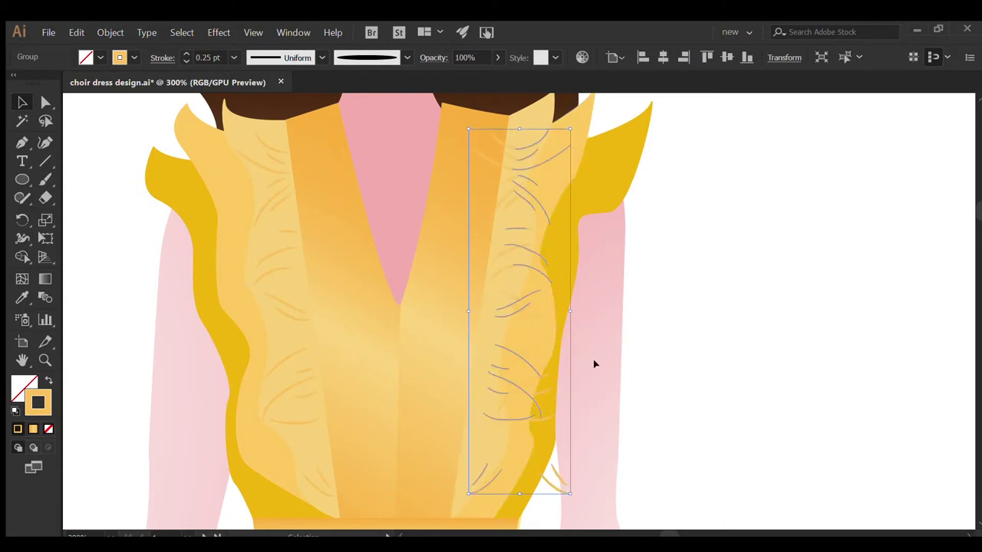
left_click_drag(528, 422, 459, 418)
key("ctrl+z")
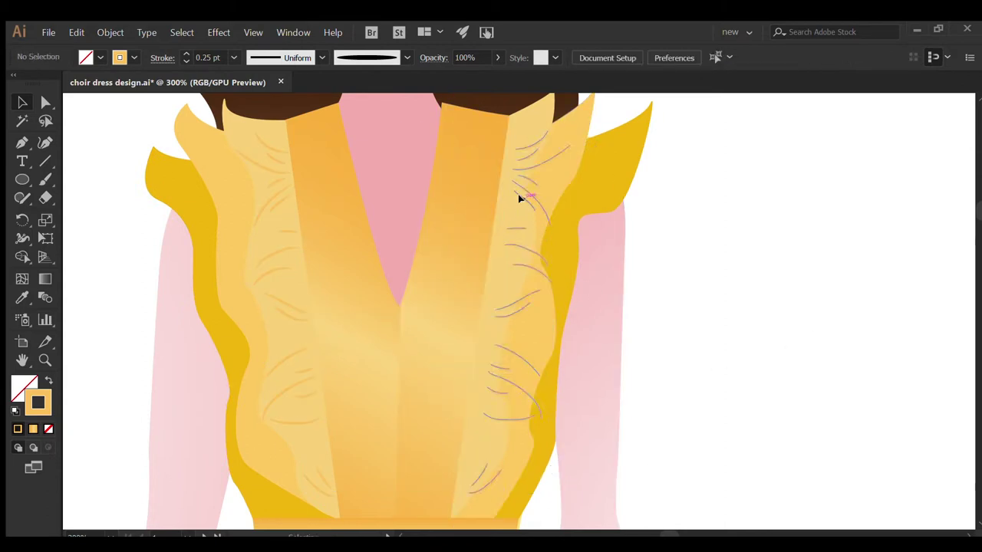
left_click_drag(556, 303, 545, 305)
left_click(680, 375)
left_click(535, 213)
Drag a stray crinkle line's anchor down onto the right collar panel with Direct Selection.
key("ctrl+shift+a")
key("a")
left_click(581, 156)
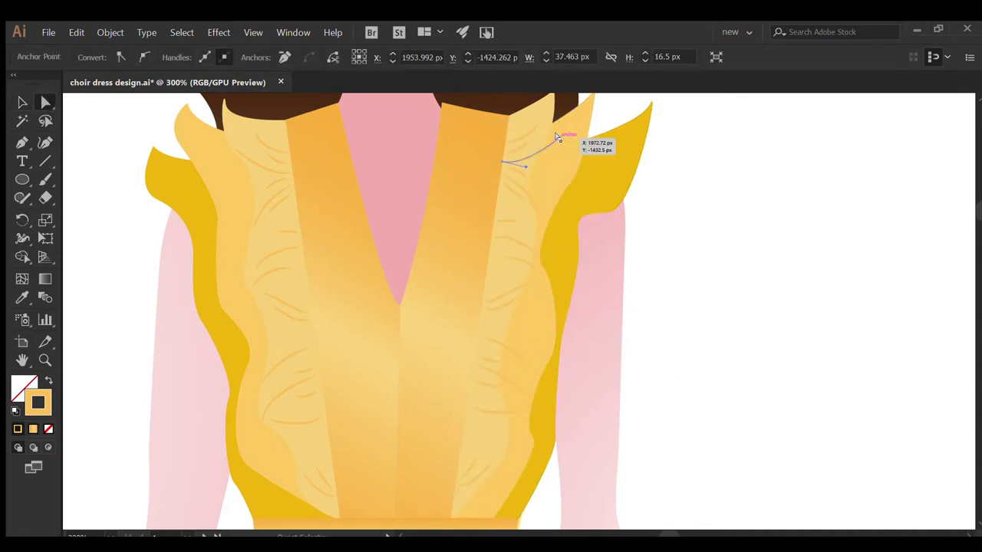
mouse_move(527, 191)
left_mouse_down()
mouse_move(539, 276)
mouse_move(544, 268)
left_mouse_up()
scroll(518, 349, "down", 1)
left_click_drag(530, 222, 497, 348)
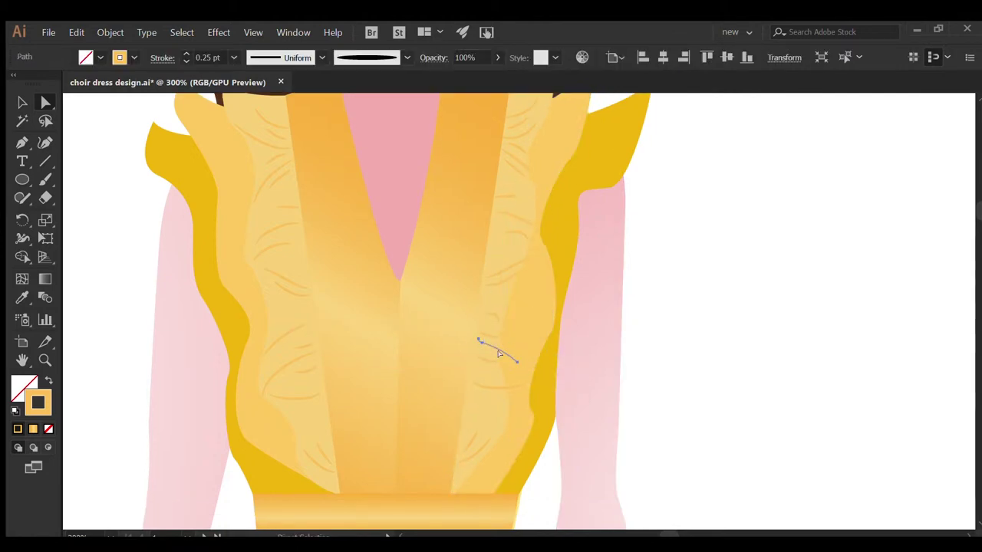
left_click_drag(496, 348, 498, 388)
left_click(639, 379)
scroll(652, 361, "up", 3)
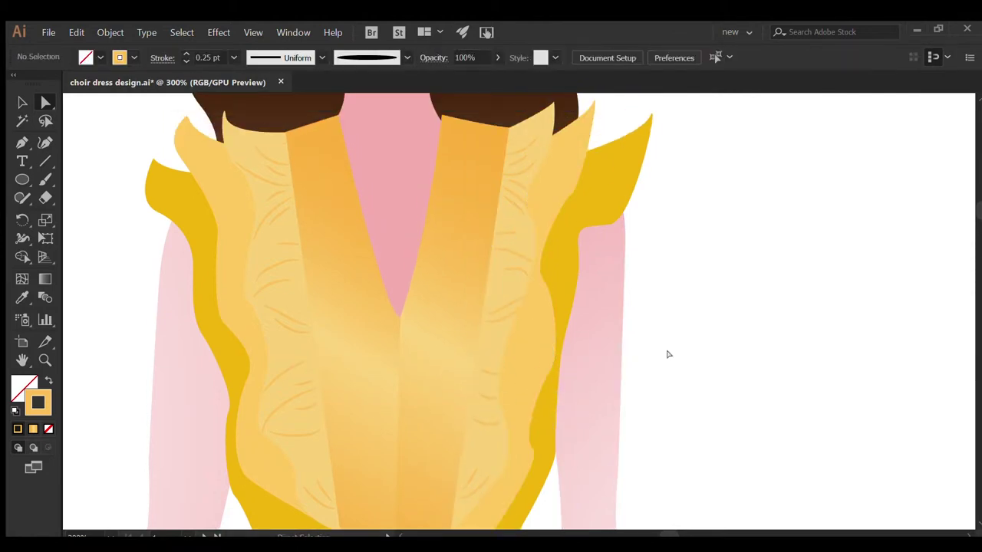
scroll(719, 374, "down", 2)
key("p")
left_click_drag(299, 162, 299, 220)
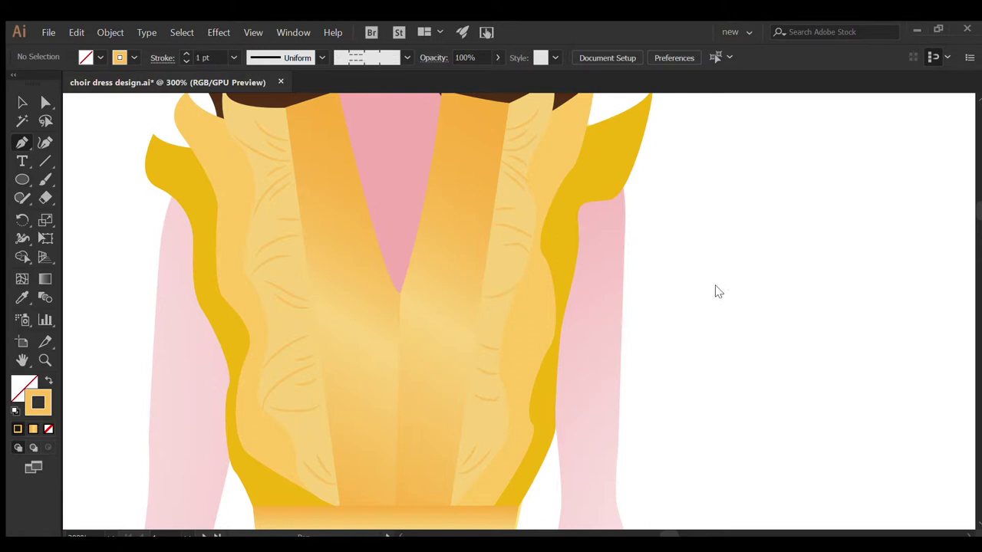
Draw a 0.5 pt seam line along the left collar panel's inner edge.
left_click(289, 107)
left_click(341, 507)
key("v")
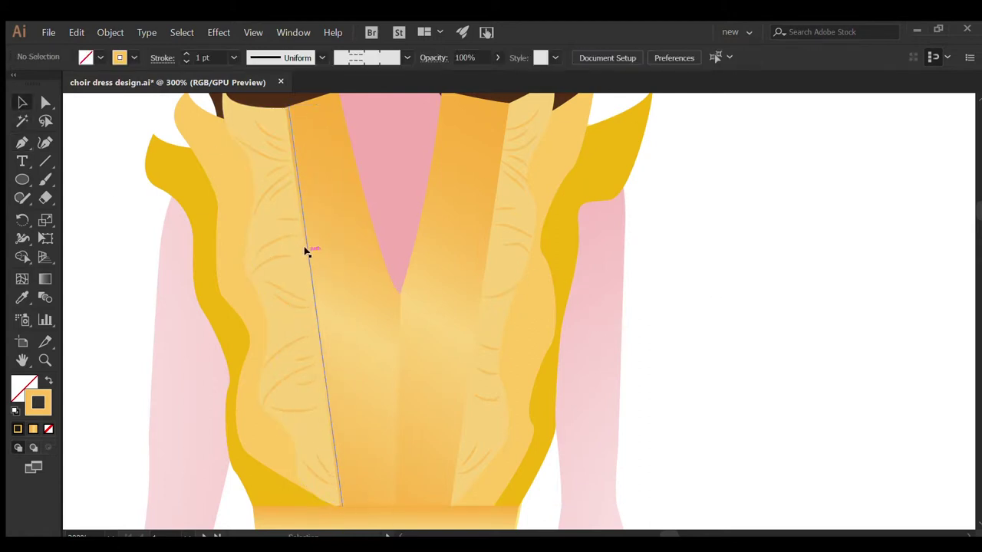
left_click(185, 60)
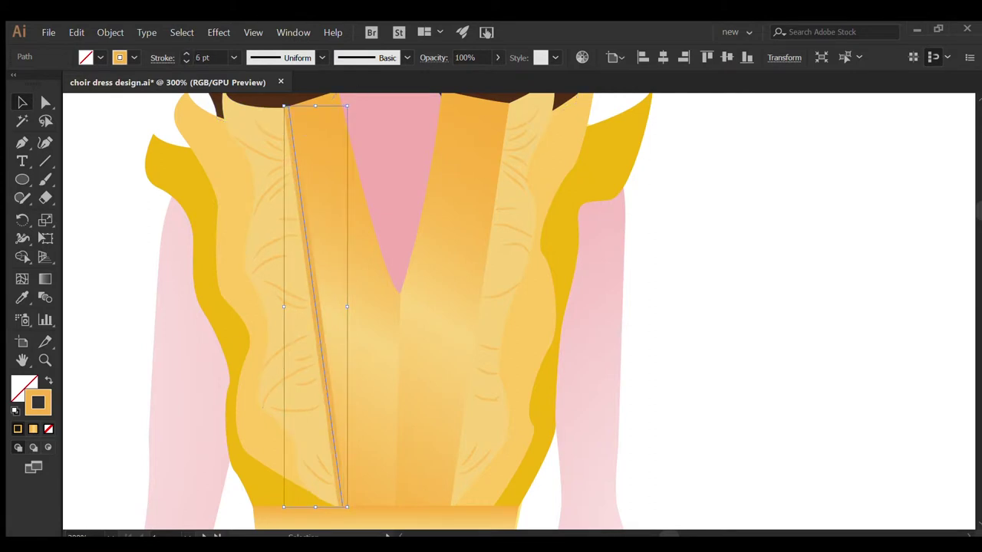
left_click(112, 202)
Draw a matching 0.5 pt seam line along the right panel's inner edge and check both.
left_click(506, 105)
left_click(448, 507)
key("v")
left_click(478, 274)
left_click(182, 54)
left_click(287, 234)
left_click(486, 228)
left_click(99, 212)
key("ctrl+minus")
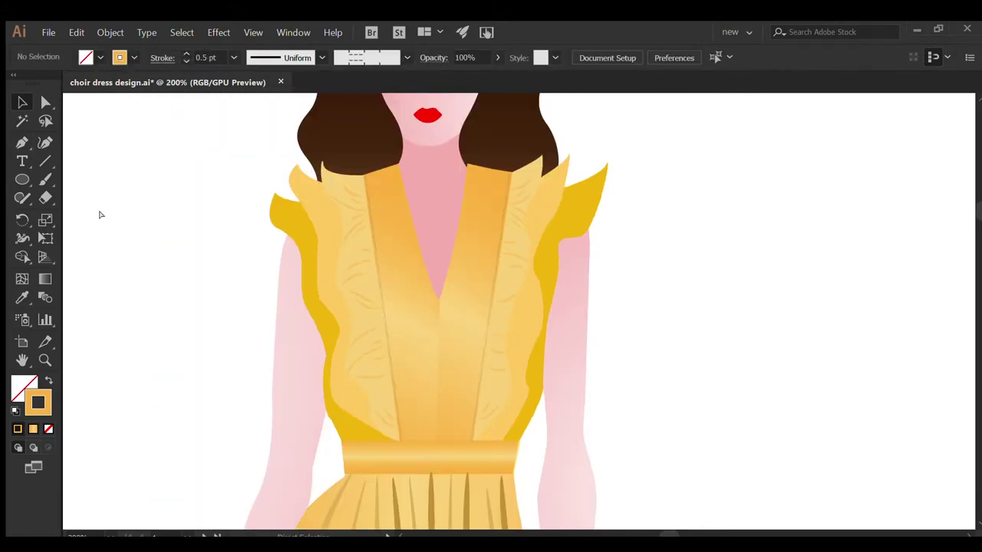
key("ctrl+plus")
left_click(220, 264)
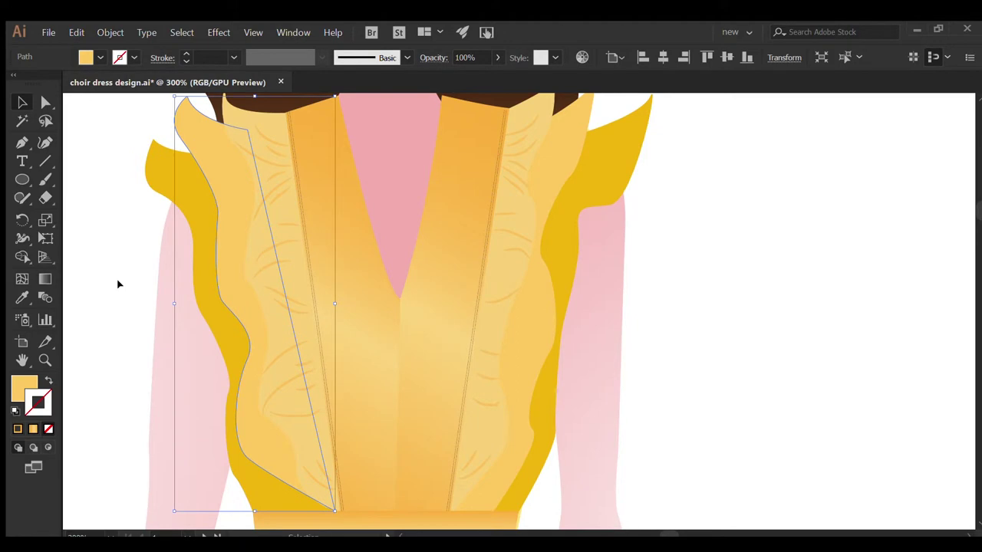
Duplicate the left shoulder ruffle pieces beside the figure as yellow outlines.
key("ctrl+minus")
key("ctrl+minus")
left_click(484, 224, "shift")
left_click(542, 224, "shift")
left_click_drag(542, 225, 280, 224)
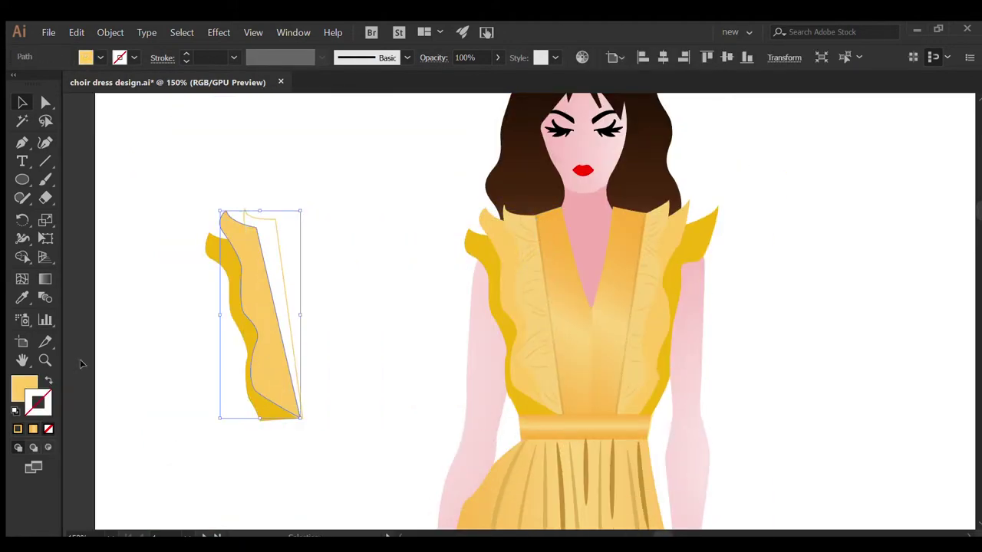
key("shift+x")
left_click(145, 415)
Extend the copy's outer ruffle outline from its top endpoint with the Pen.
key("ctrl+plus")
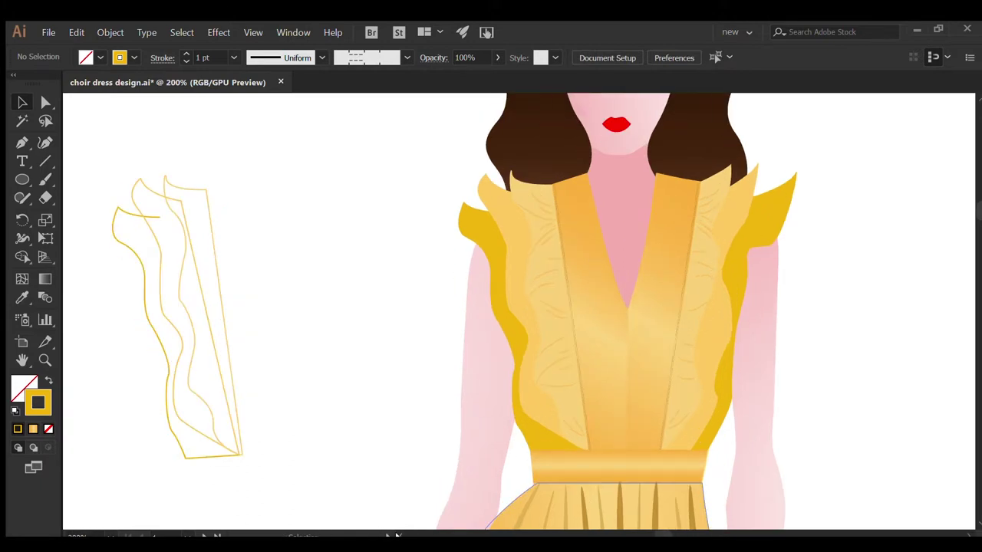
scroll(397, 384, "left", 3)
left_click(237, 216)
key("p")
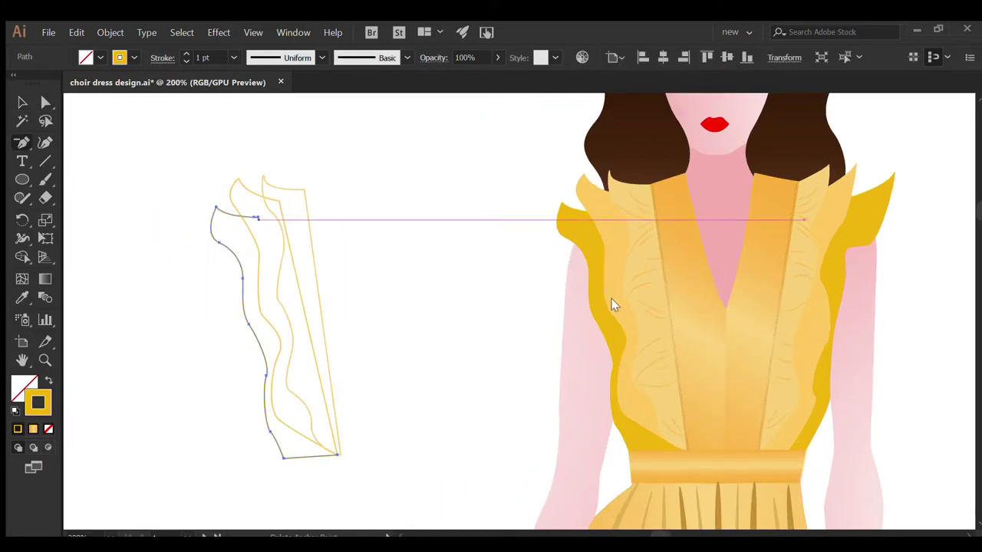
left_click(257, 218)
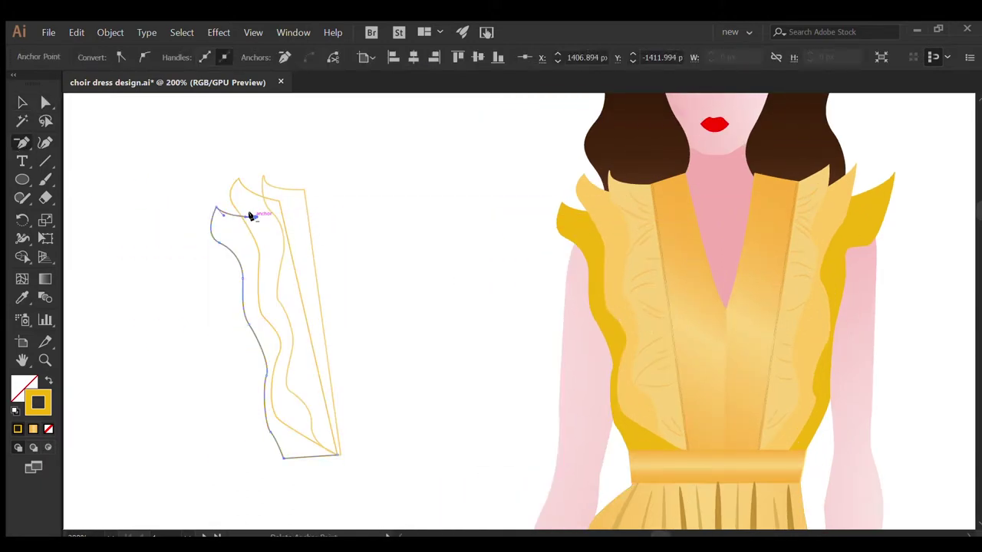
key("v")
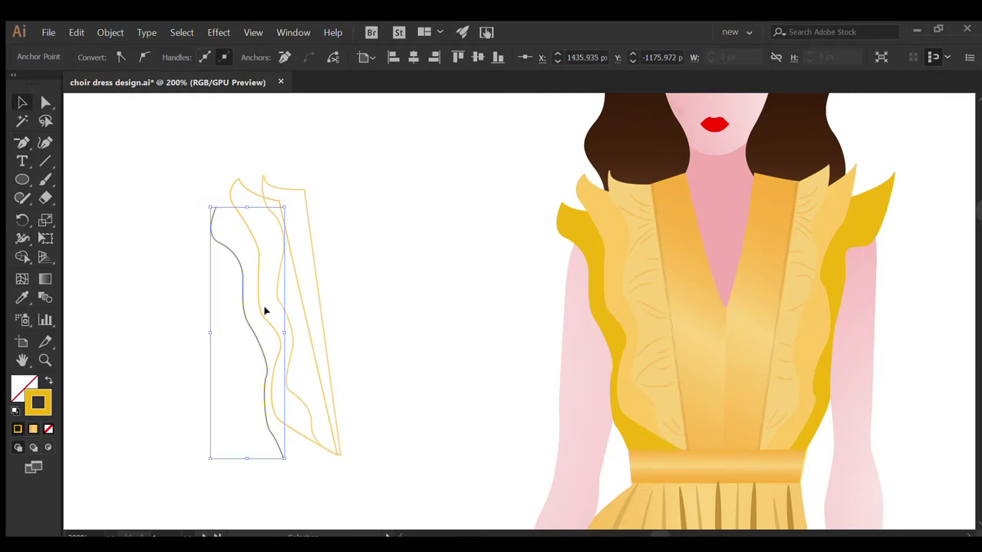
Rework the middle ruffle outline and delete its bottom anchor, leaving an open wavy curve.
left_click(264, 311)
key("p")
left_click(238, 179)
left_click(333, 453)
key("v")
key("a")
left_click(460, 471)
left_click(335, 454)
key("Delete")
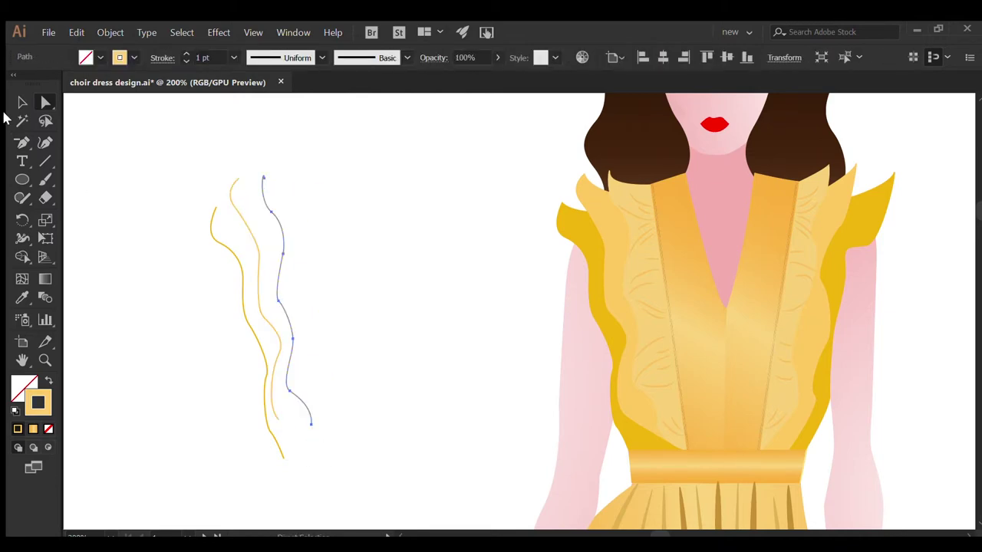
Apply the zigzag brush to the three wavy curves at a 0.25 pt stroke weight.
key("v")
left_click_drag(171, 149, 340, 447)
left_click(185, 61)
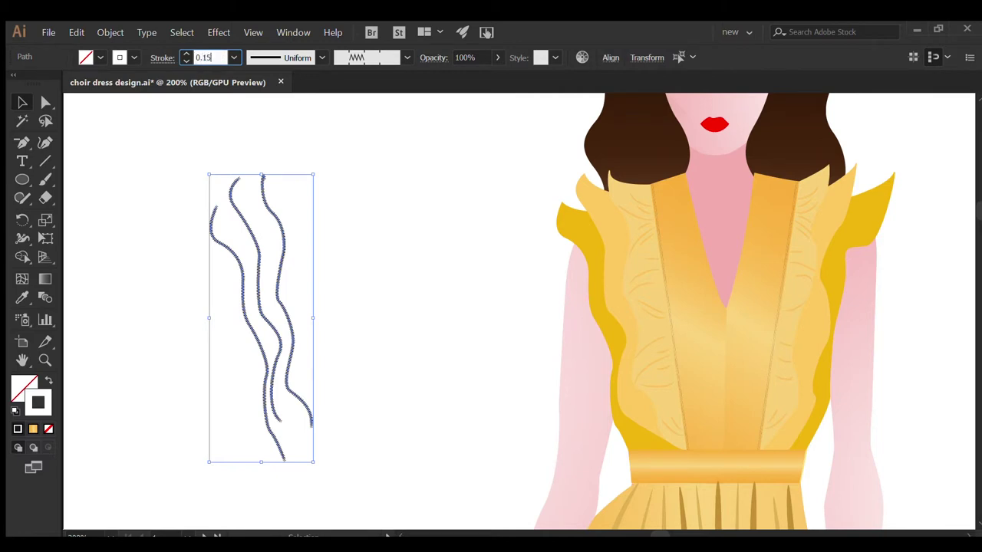
key("Return")
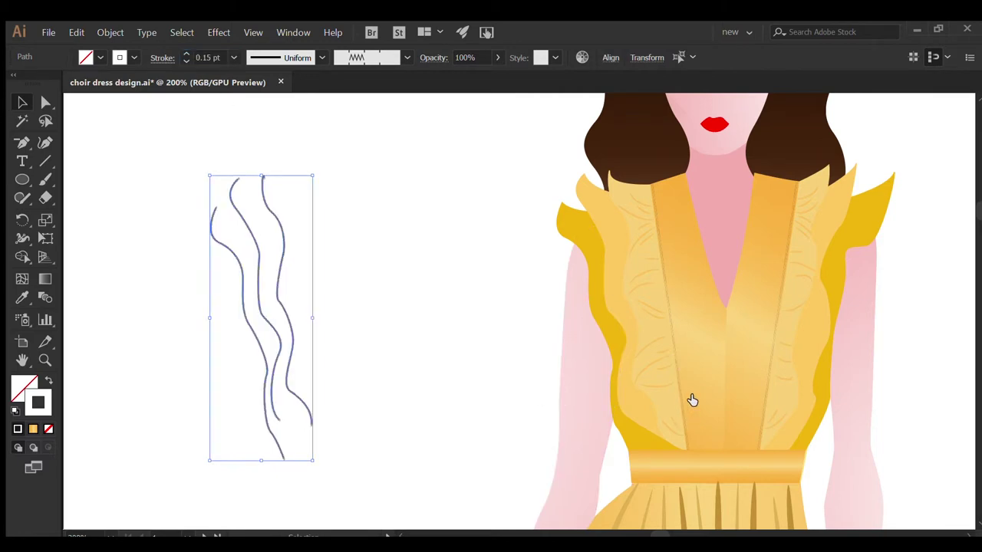
key("ctrl+shift+a")
left_click_drag(121, 130, 696, 403)
left_click(184, 54)
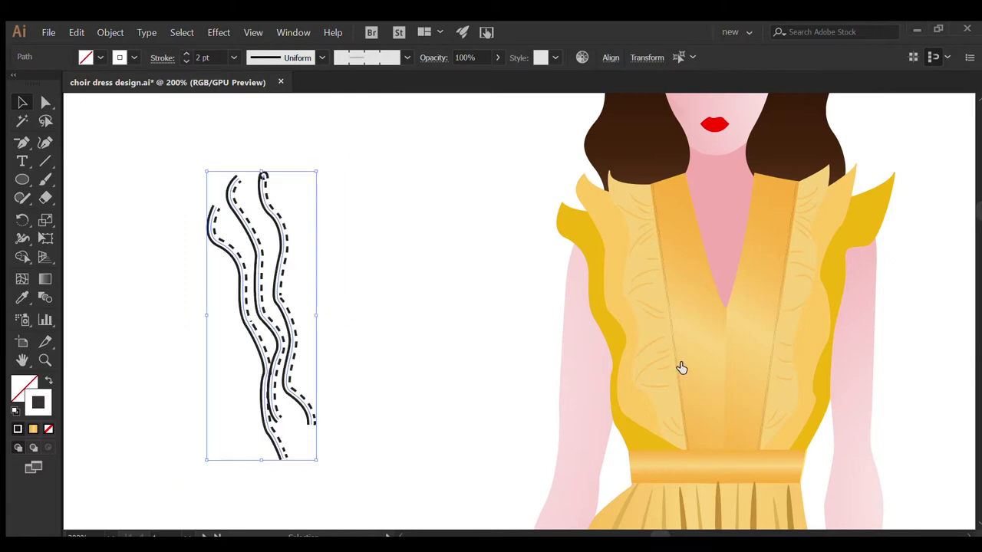
left_click(184, 59)
left_click(184, 60)
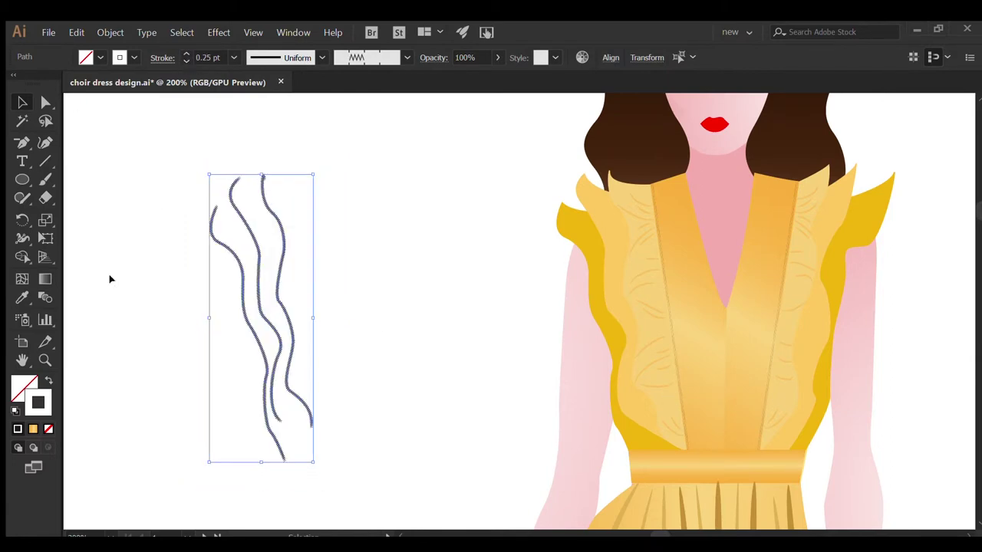
left_click(32, 430)
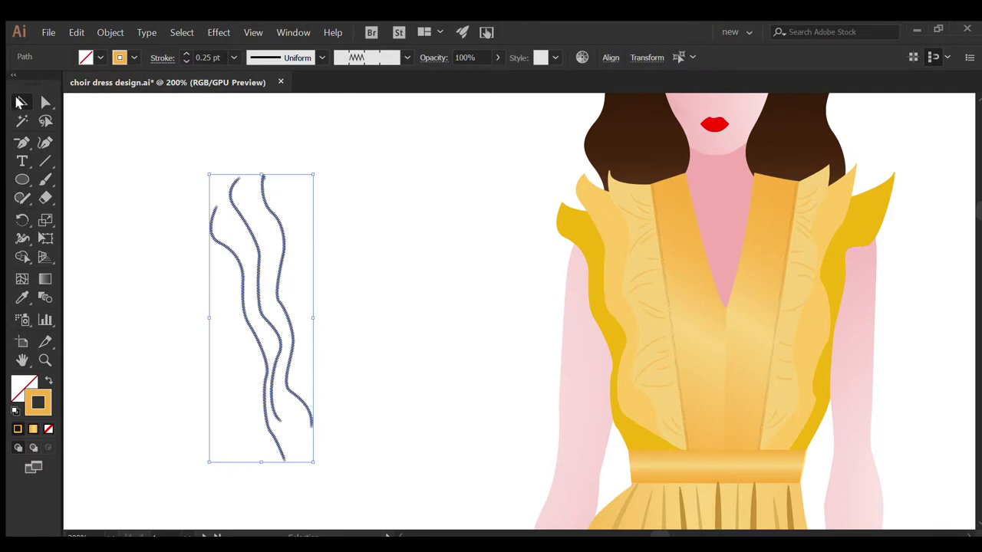
left_click(383, 268)
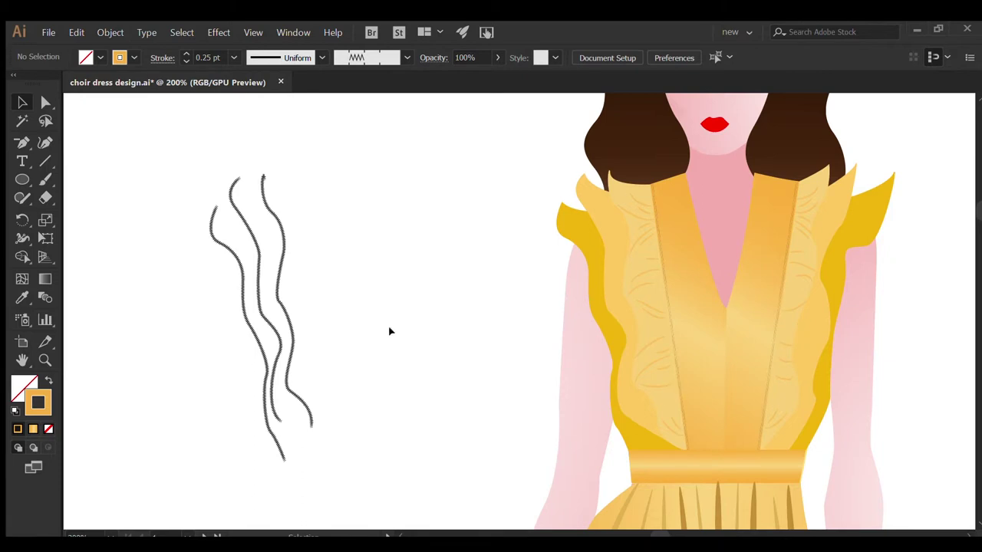
Try a fill/stroke swap and a heavier 0.75 pt weight on one zigzag stroke, then revert.
left_click(240, 300)
left_click(47, 381)
left_click(48, 381)
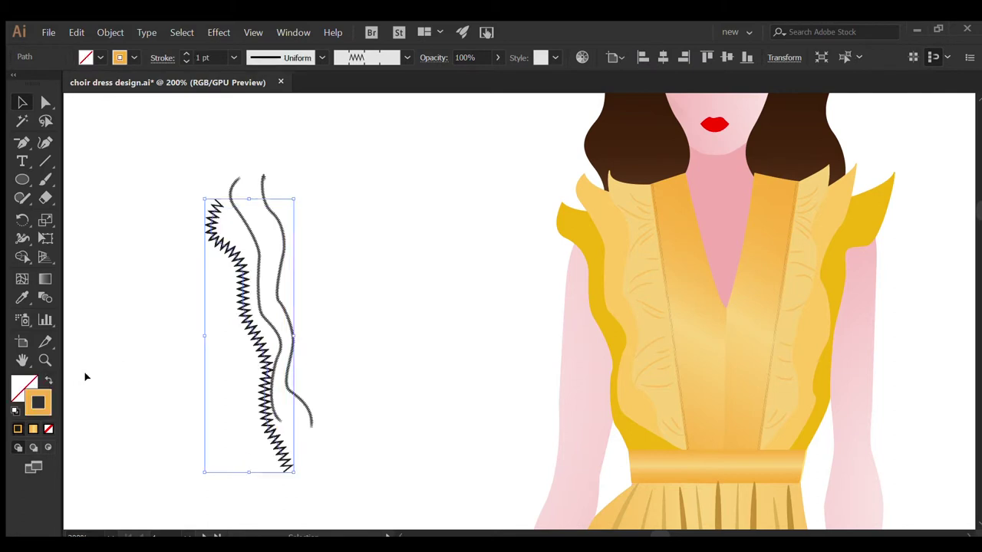
left_click(460, 383)
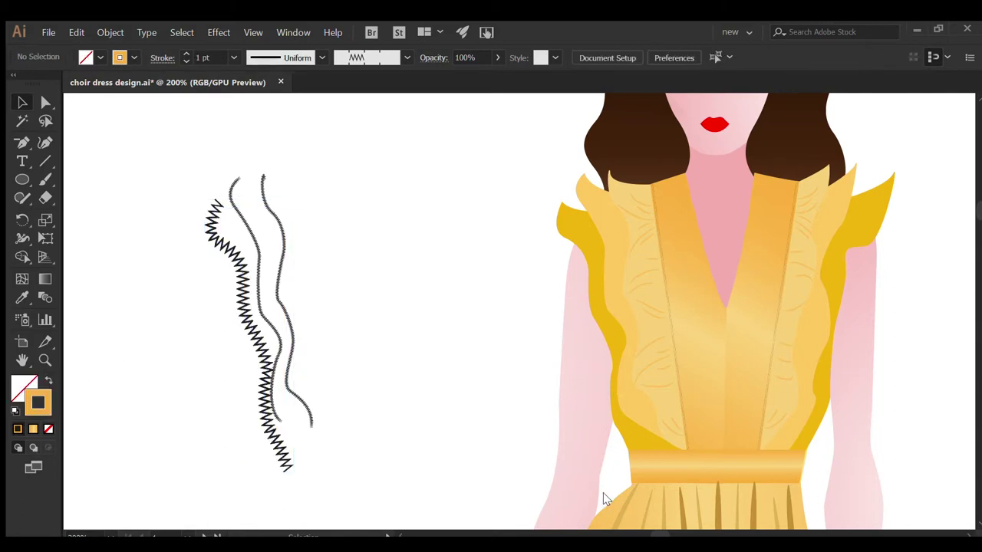
left_click(226, 259)
left_click(185, 53)
left_click(186, 62)
key("ctrl+z")
Group the three zigzag curves and nudge them onto the figure's left shoulder ruffle.
left_click_drag(191, 158, 361, 479)
key("ctrl+g")
key("shift+Right")
key("shift+Right")
key("shift+Right")
key("shift+Right")
key("shift+Right")
left_click_drag(630, 535, 666, 535)
key("shift+Right")
key("shift+Right")
key("shift+Right")
key("shift+Right")
key("shift+Right")
key("shift+Right")
key("shift+Right")
key("shift+Right")
key("shift+Right")
key("shift+Right")
key("shift+Right")
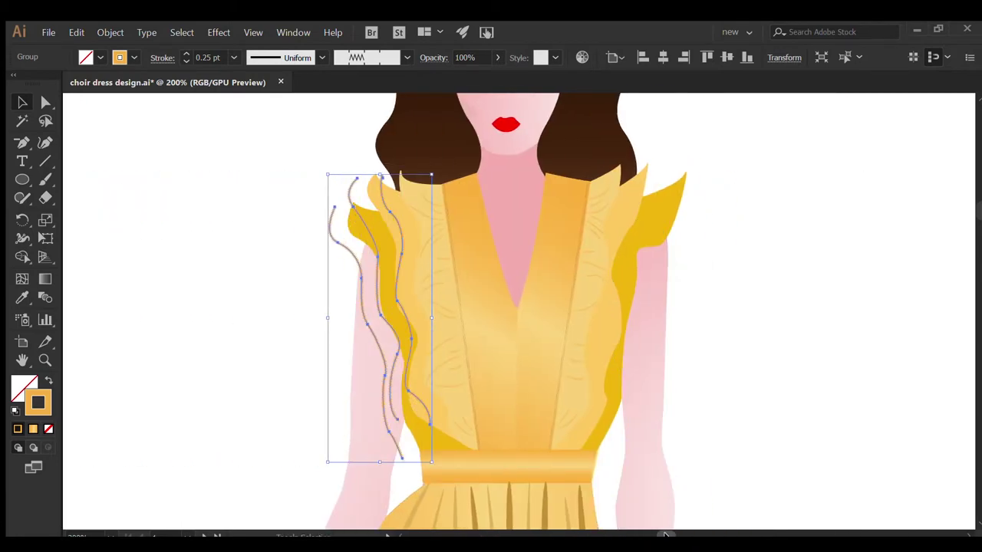
key("shift+Right")
key("shift+Right")
key("Up")
key("Up")
key("Up")
key("Up")
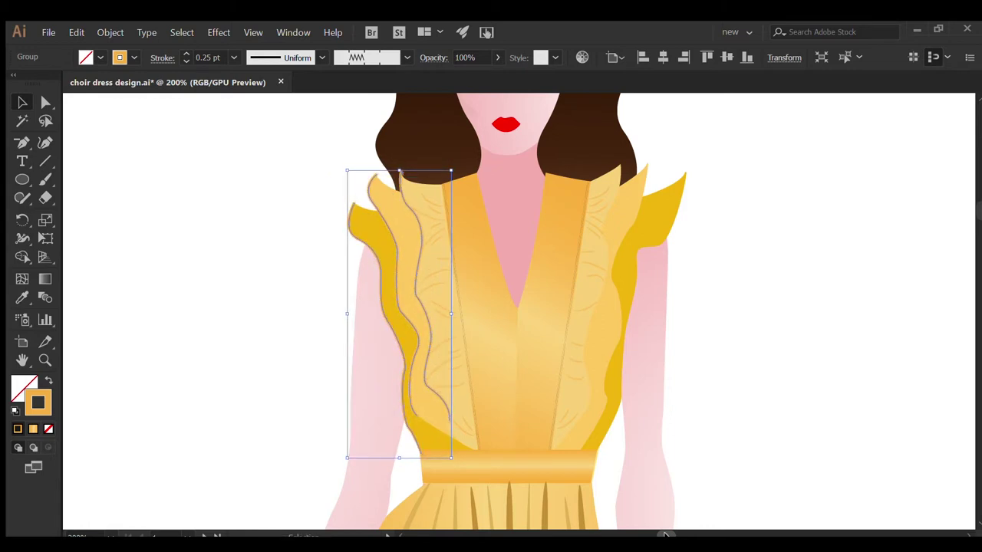
left_click(931, 136)
scroll(966, 537, "right", 5)
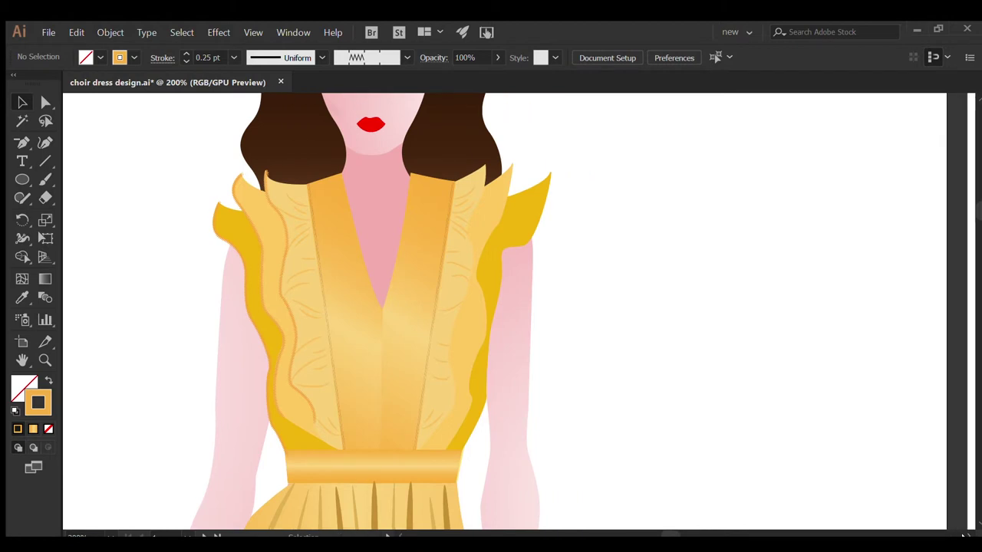
Duplicate the right shoulder ruffle group as black outlines with no fill.
scroll(965, 537, "right", 5)
left_click(386, 214)
key("ctrl+c")
key("ctrl+v")
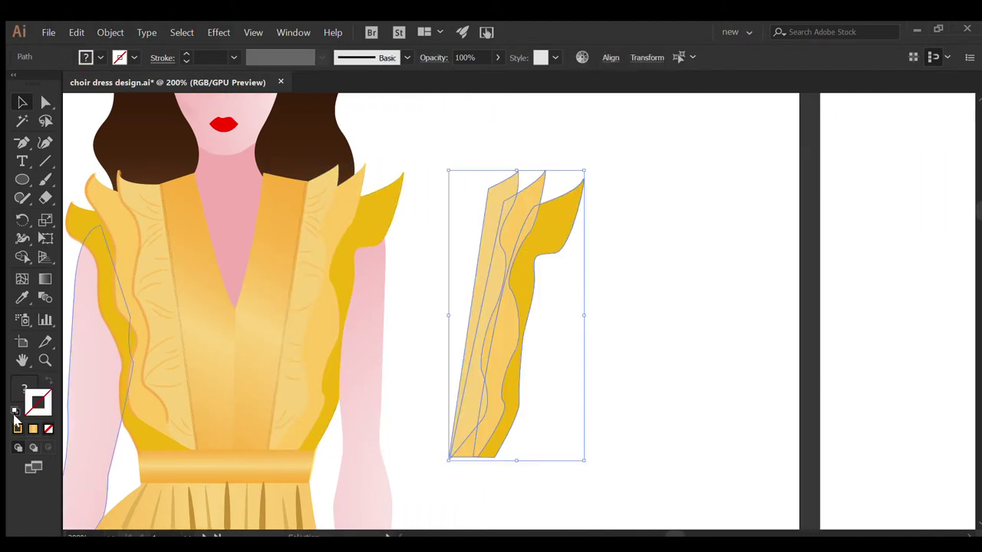
left_click(15, 412)
left_click(23, 387)
left_click(48, 429)
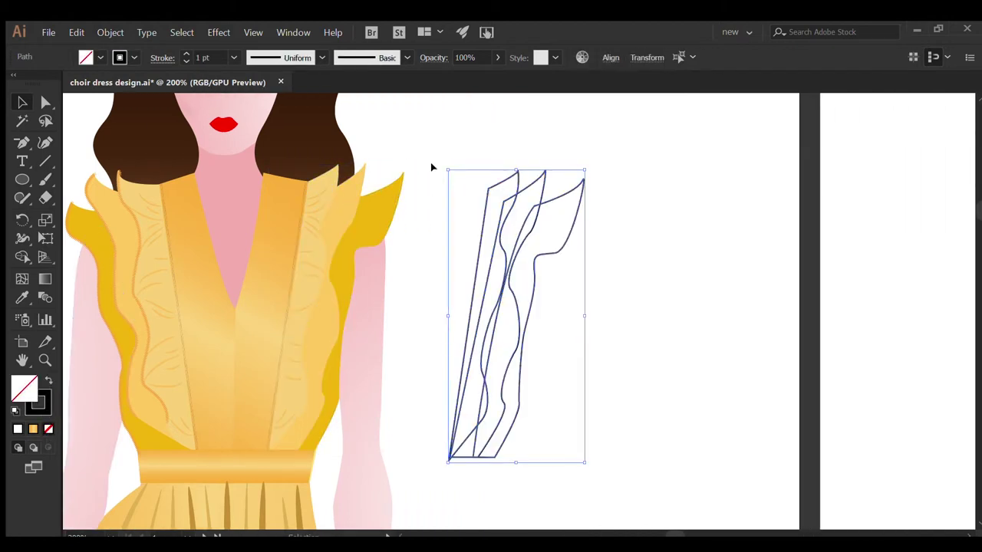
Delete the extra outline segments and inner path, keeping only the ruffle edge lines.
key("a")
left_click(479, 195)
left_click(485, 202)
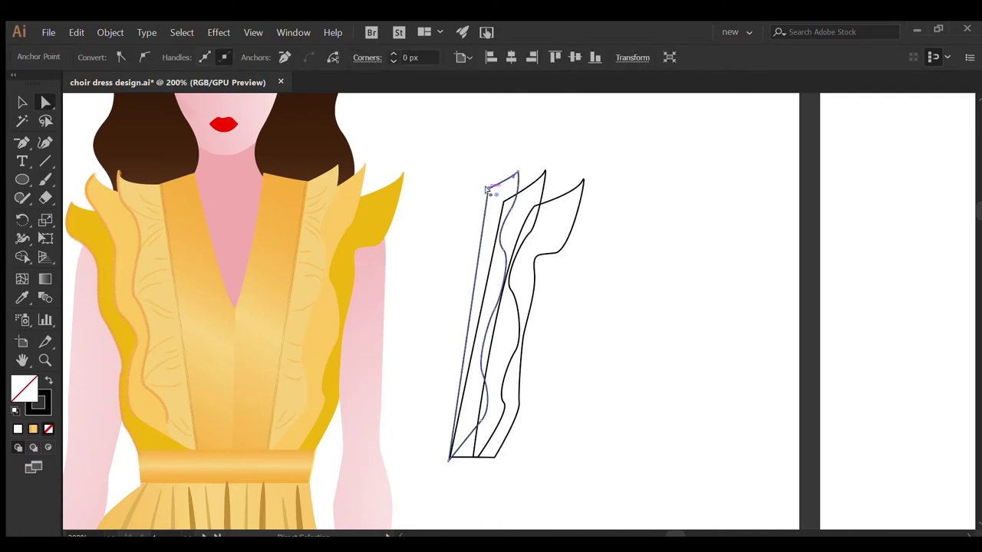
key("Delete")
left_click(510, 193)
key("Delete")
key("Delete")
left_click(495, 458)
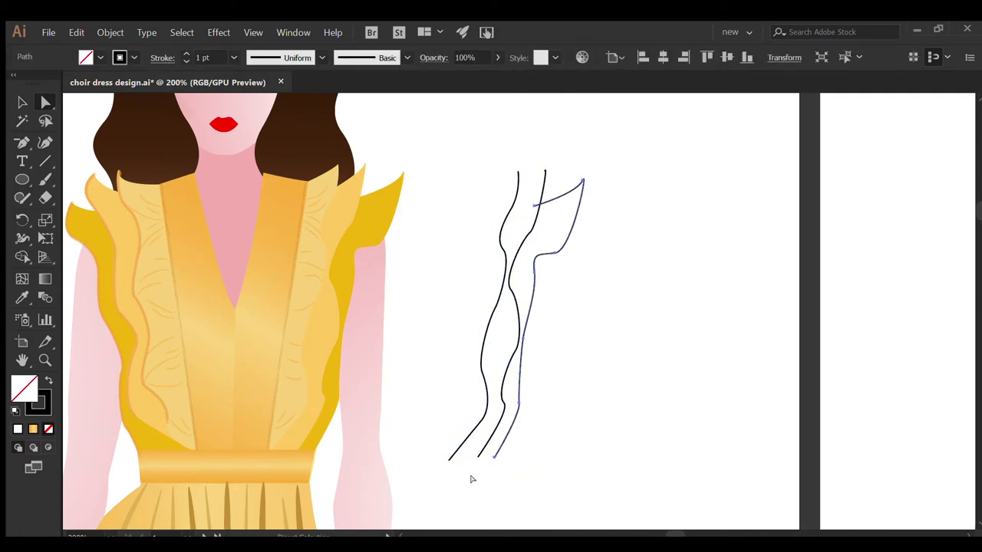
Give the edge lines a 0.25 pt orange zigzag brush, nudged left onto the ruffles.
key("v")
left_click_drag(430, 153, 581, 495)
left_click(369, 57)
left_click(186, 62)
left_click(185, 61)
left_click(185, 62)
key("i")
left_click(143, 314)
key("v")
key("Left")
key("Left")
key("Left")
key("Left")
key("Left")
key("Left")
key("Left")
key("Left")
key("Left")
key("Left")
key("Left")
key("Left")
key("Left")
key("Left")
key("Left")
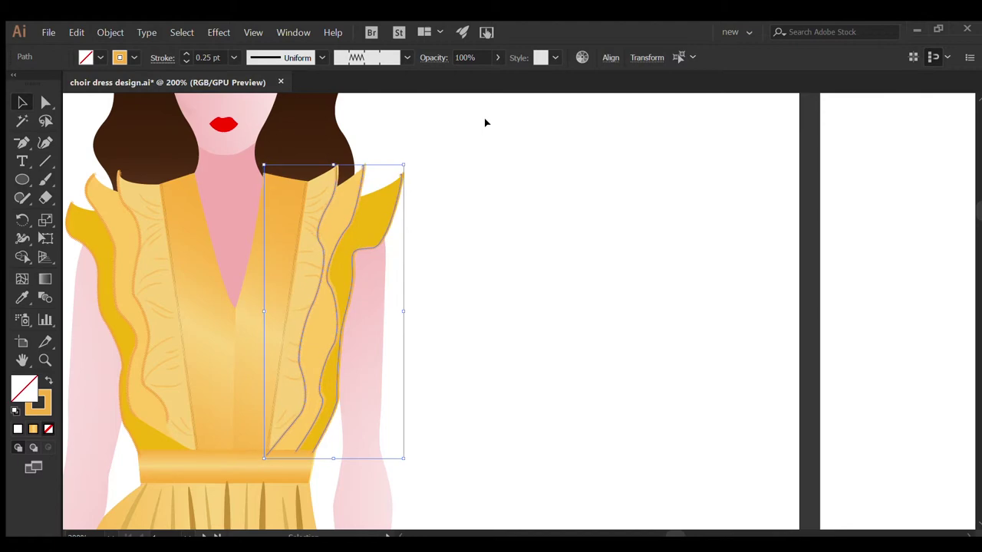
left_click(485, 123)
left_click(300, 462)
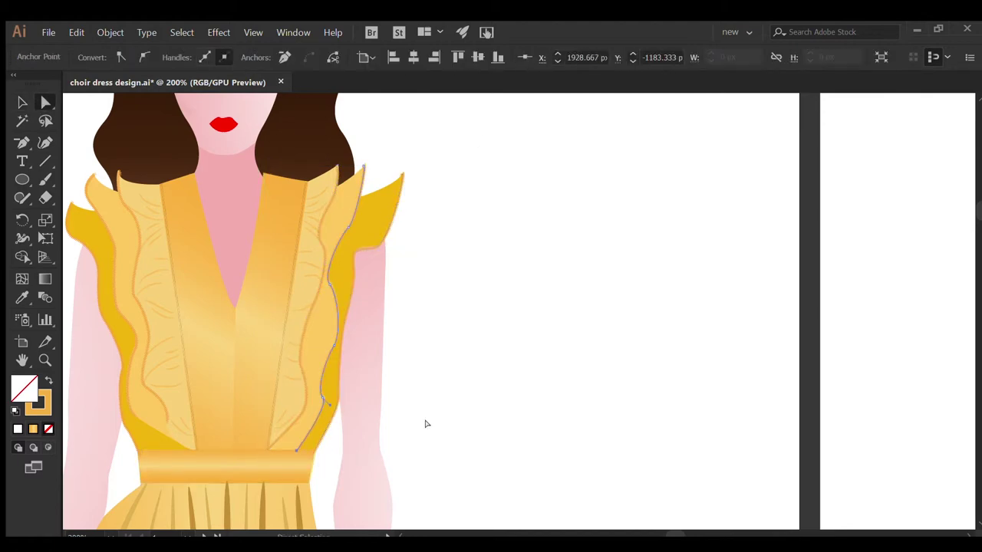
left_click(425, 423)
Give the skirt's fold lines a uniform 0.5 pt stroke.
scroll(545, 296, "down", 2)
scroll(546, 296, "down", 1)
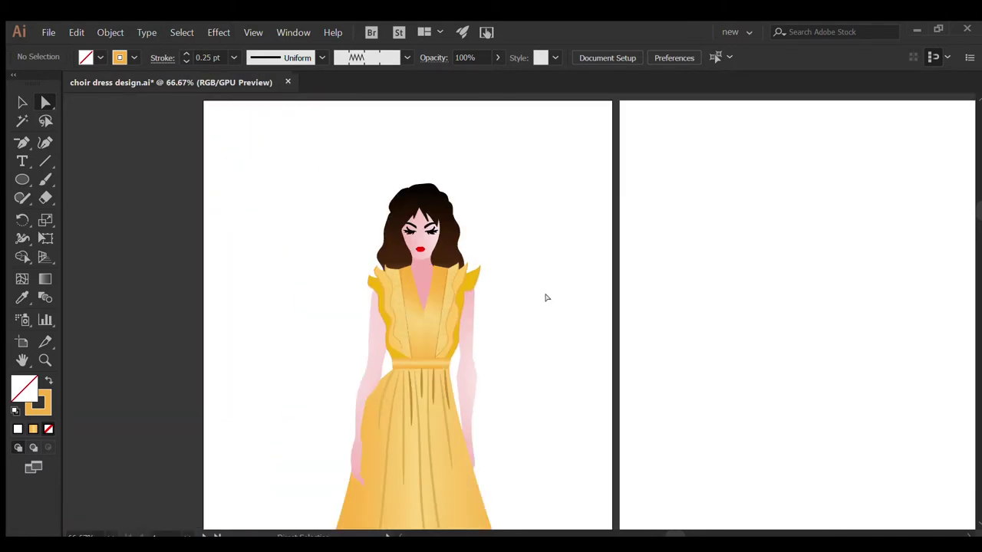
scroll(546, 296, "down", 1)
scroll(546, 296, "down", 1)
scroll(547, 298, "down", 1)
scroll(547, 297, "down", 2)
scroll(546, 298, "down", 1)
key("v")
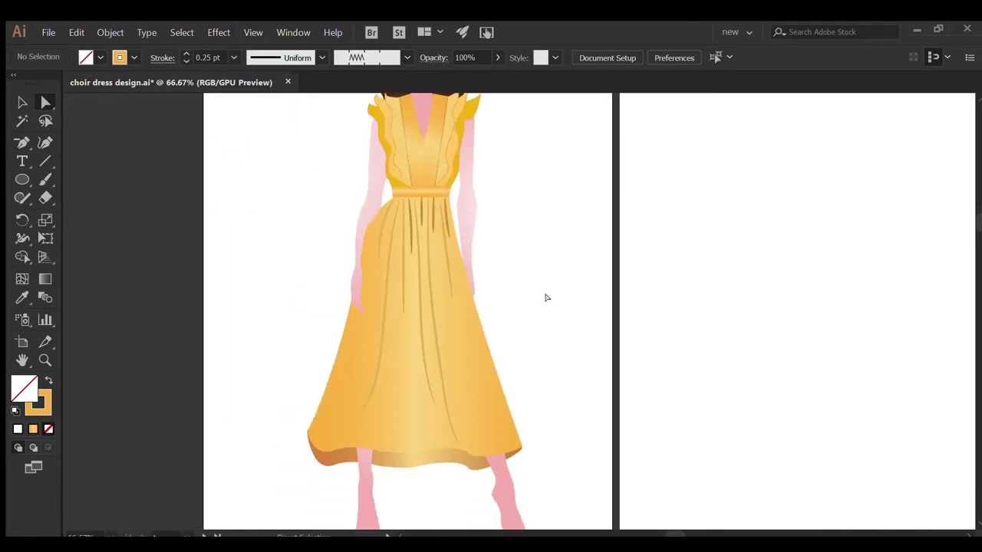
left_click(375, 245)
left_click(384, 280, "shift")
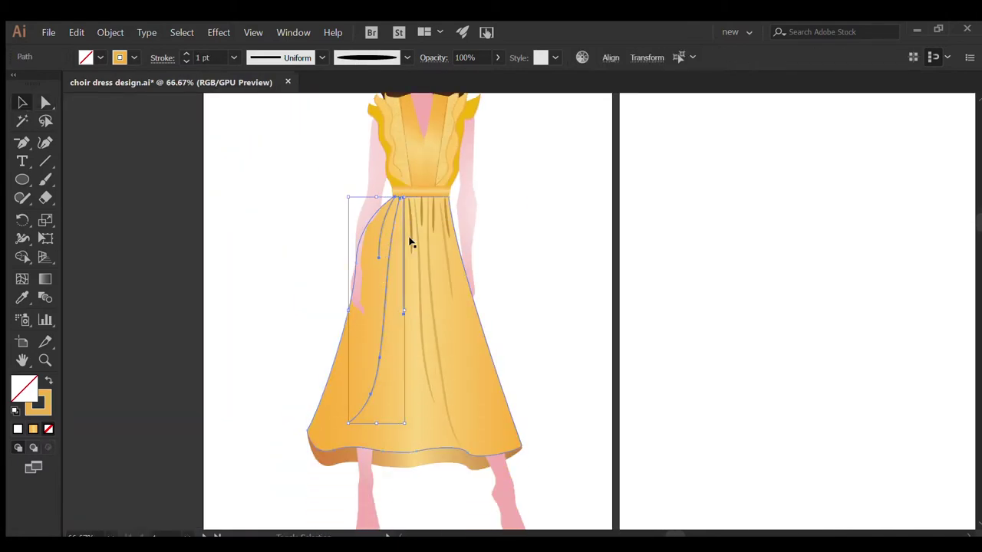
left_click(413, 257, "shift")
key("d")
left_click(185, 62)
left_click(257, 261)
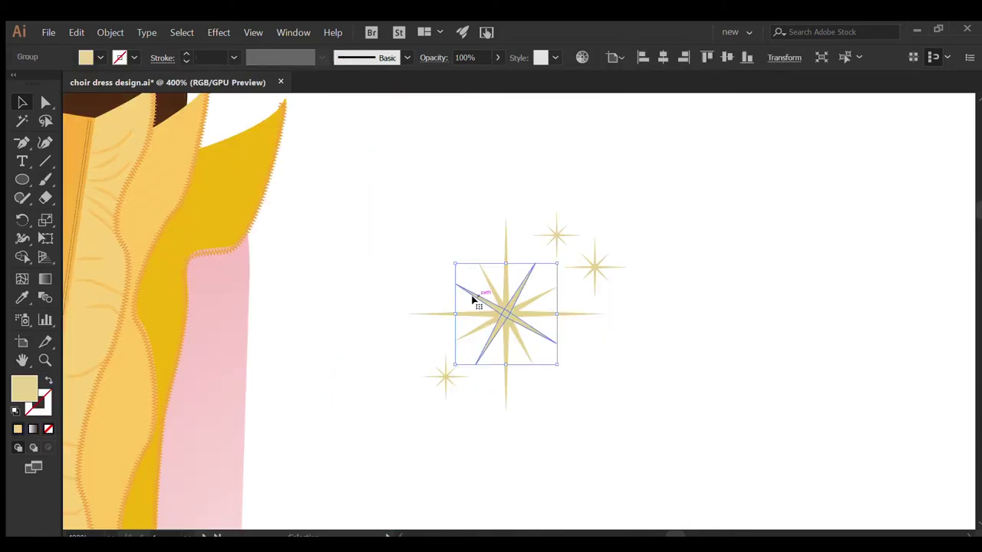
Move the big central sparkle star down onto the bodice.
left_click(494, 311)
left_click(427, 311)
left_click(473, 301)
left_click_drag(501, 285, 435, 253)
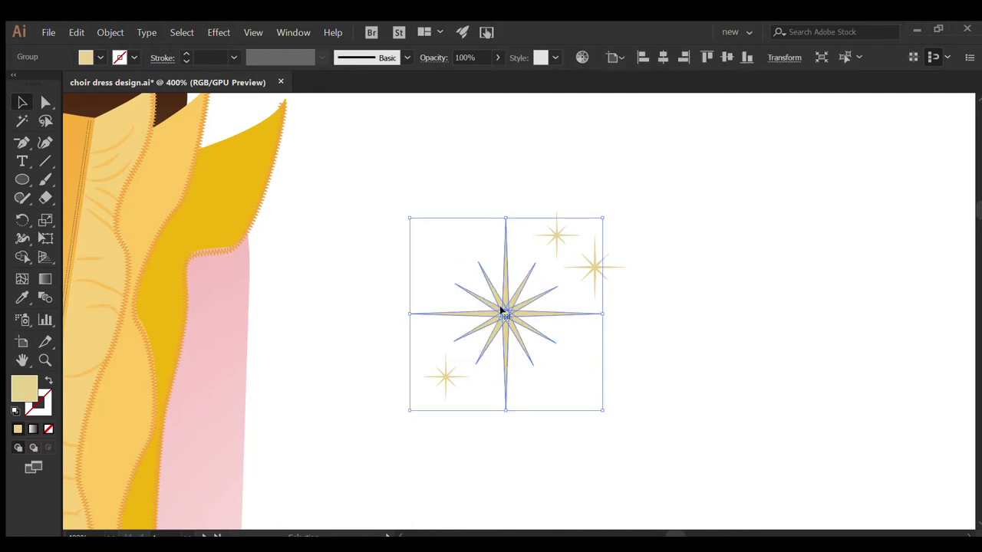
key("ctrl+minus")
left_click_drag(432, 228, 421, 290)
Scatter star copies across the left shoulder, right shoulder and lower bodice.
left_click_drag(408, 374, 334, 413)
left_click_drag(316, 355, 319, 357)
mouse_move(319, 357)
left_mouse_down()
mouse_move(296, 219)
mouse_move(246, 261)
left_mouse_up()
left_click_drag(254, 327, 253, 321)
left_click_drag(257, 303, 268, 370)
mouse_move(268, 370)
left_mouse_down()
mouse_move(272, 438)
mouse_move(440, 447)
left_mouse_up()
left_click_drag(463, 303, 470, 303)
left_click_drag(469, 302, 486, 228)
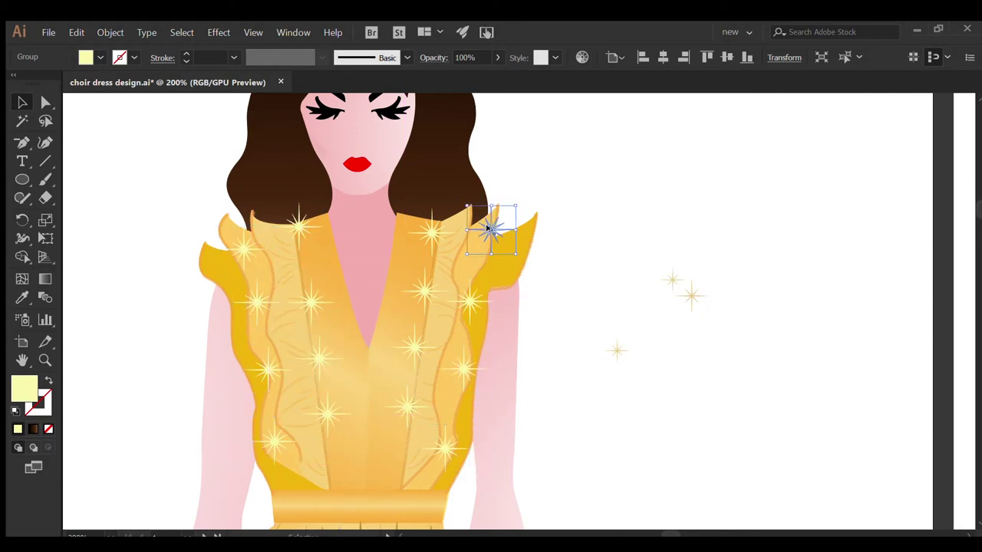
mouse_move(419, 424)
left_mouse_down()
mouse_move(336, 478)
mouse_move(401, 478)
mouse_move(368, 365)
left_mouse_up()
left_click_drag(368, 365, 371, 404)
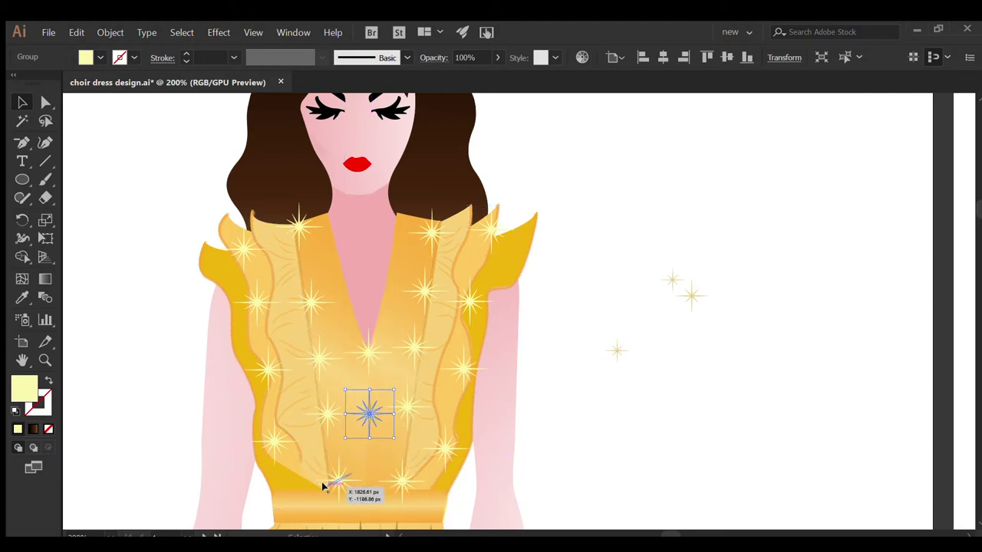
Delete the loose stars beside the figure, then undo to restore them.
left_click(98, 153)
key("ctrl+1")
left_click_drag(544, 245, 630, 372)
key("Delete")
key("ctrl+equal")
scroll(604, 338, "down", 3)
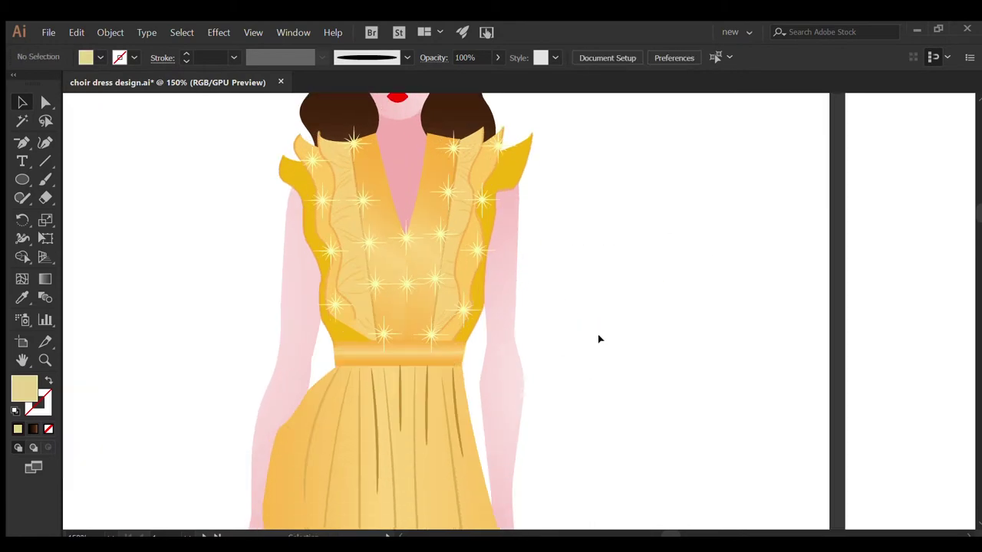
scroll(600, 339, "up", 1)
key("ctrl+z")
Place one more loose star on the bodice and nudge it slightly up-right.
left_click(592, 273)
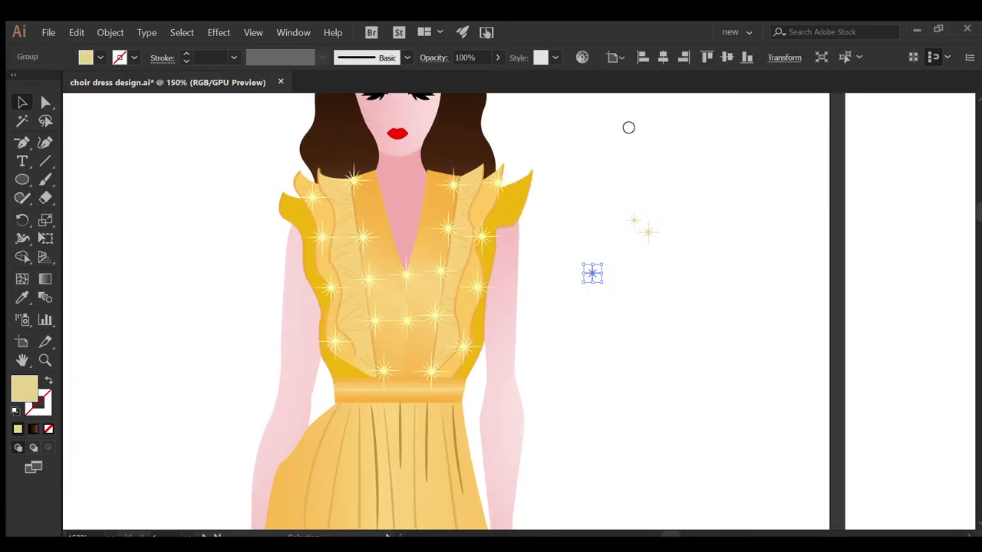
left_click_drag(400, 273, 401, 274)
key("ctrl+equal")
key("ctrl+equal")
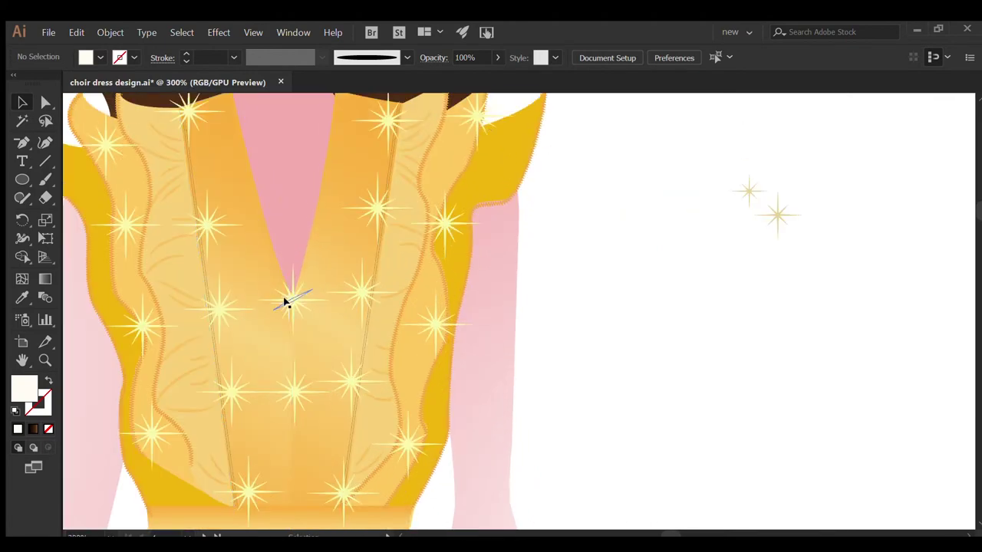
left_click(276, 305)
left_click_drag(289, 305, 293, 302)
left_click(585, 419)
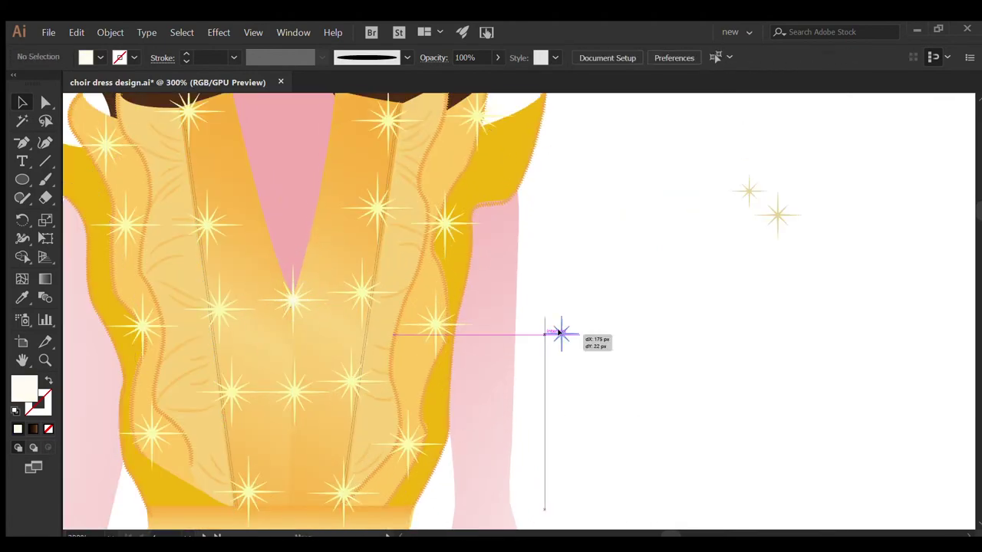
key("ctrl+minus")
key("ctrl+minus")
Eyedrop red back onto the lips, then zoom out to the whole figure.
scroll(586, 443, "up", 4)
left_click(396, 262)
key("i")
left_click(657, 253)
left_click(644, 243)
left_click(579, 247)
key("v")
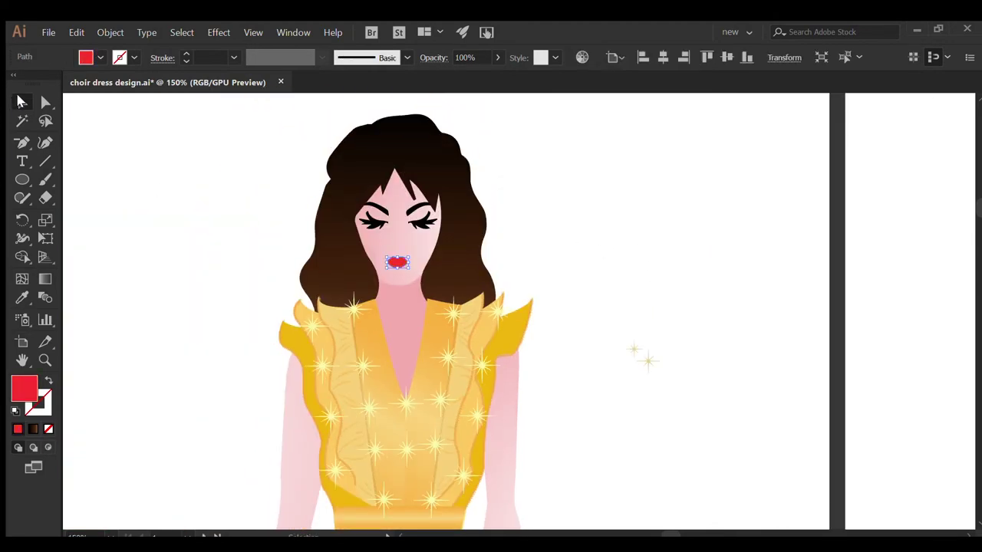
left_click(102, 216)
scroll(102, 216, "down", 2)
scroll(104, 218, "down", 5)
key("ctrl+minus")
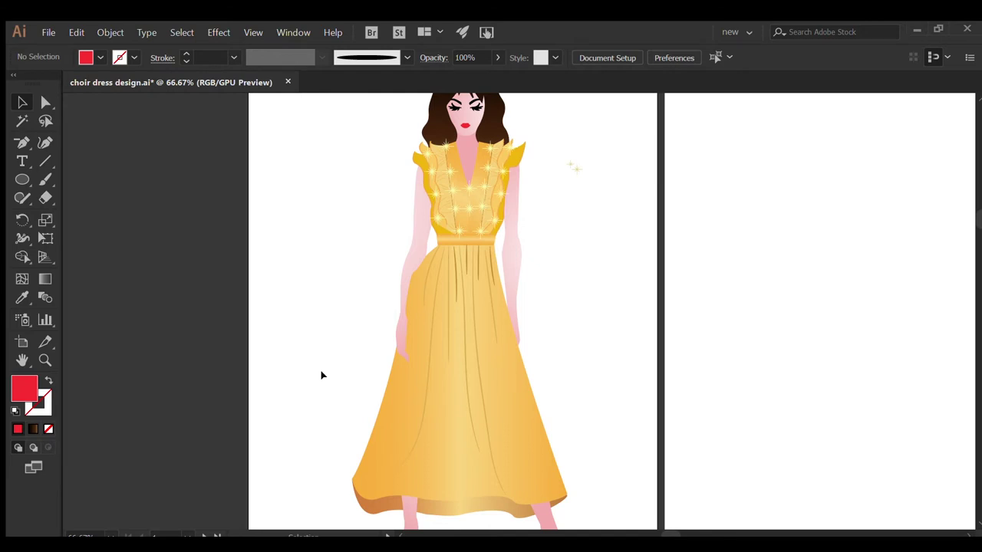
Draw a shoe over the left foot with the Pen tool and fill it yellow.
left_click_drag(565, 151, 597, 247)
key("ctrl+minus")
key("ctrl+minus")
scroll(594, 246, "down", 1)
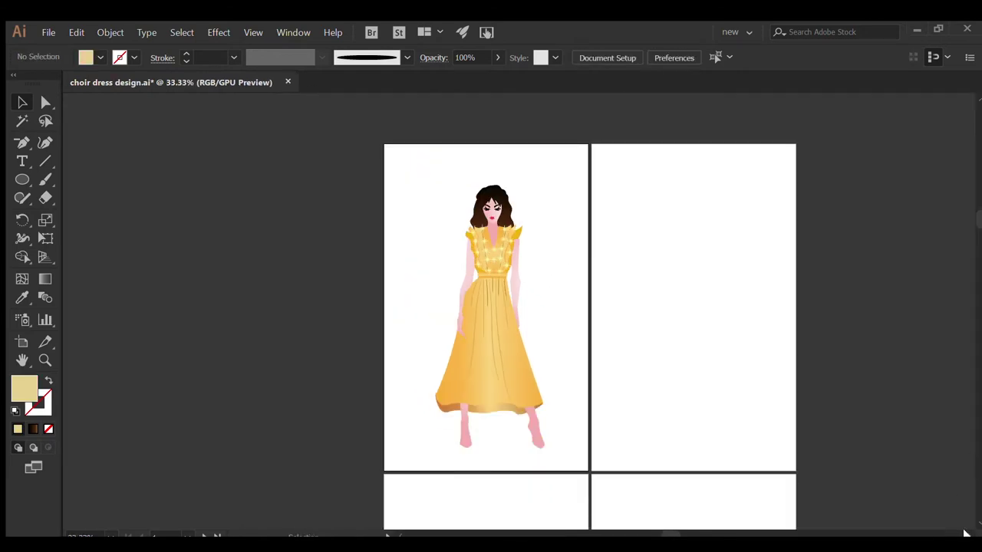
scroll(545, 454, "down", 2)
key("ctrl+plus")
key("ctrl+plus")
key("p")
scroll(434, 396, "down", 2)
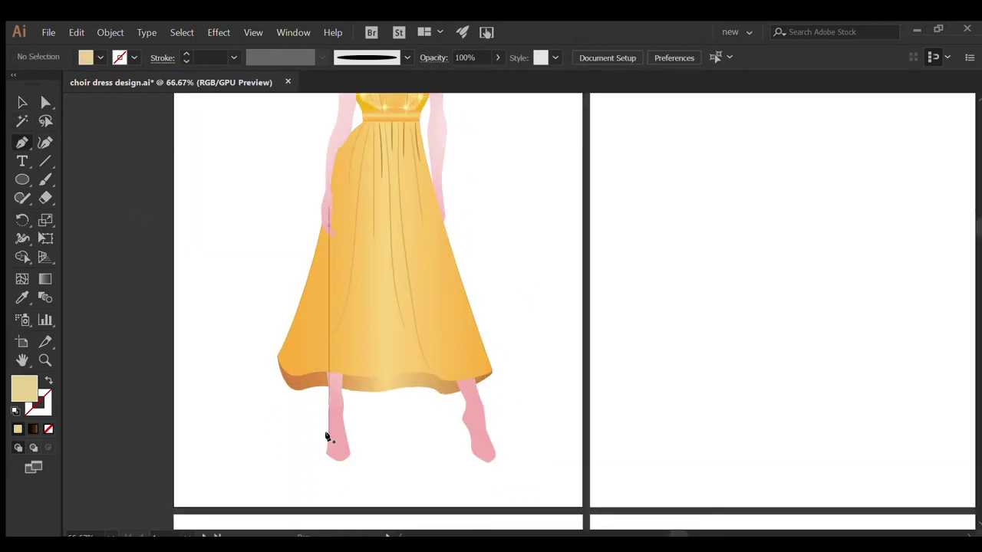
left_click(335, 449)
key("ctrl+plus")
scroll(517, 305, "up", 1)
left_click(520, 335)
left_click(530, 369)
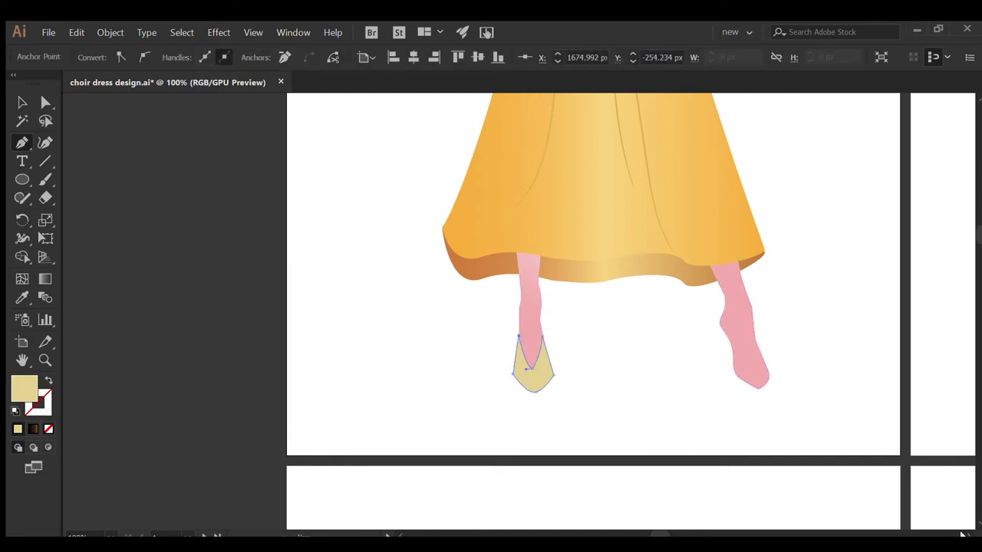
scroll(537, 307, "right", 2)
key("v")
left_click(153, 280)
Draw a pointed right shoe curving around the toe and up the heel.
scroll(152, 280, "up", 2)
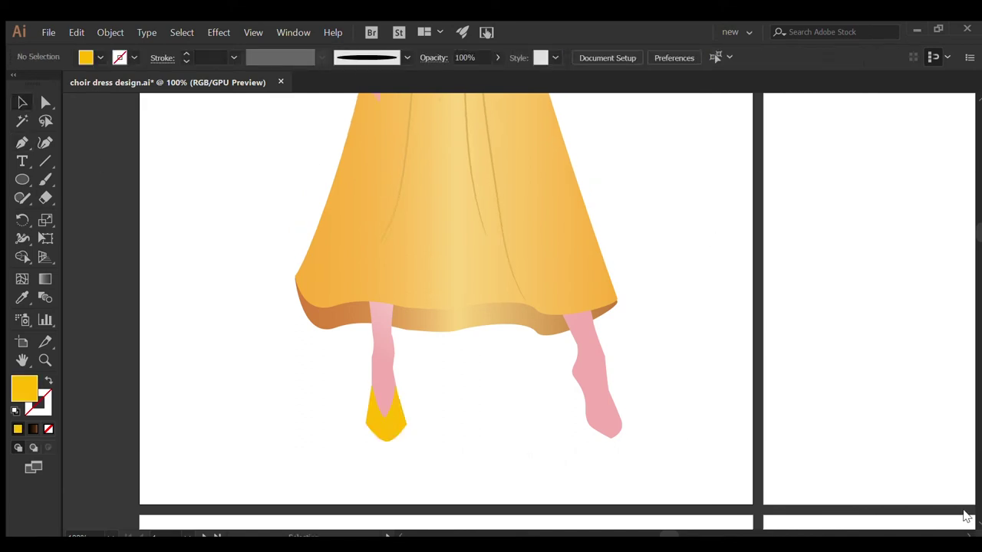
scroll(153, 280, "right", 2)
key("p")
left_click(562, 397)
mouse_move(561, 436)
left_mouse_down()
mouse_move(590, 433)
mouse_move(540, 428)
mouse_move(527, 384)
left_mouse_up()
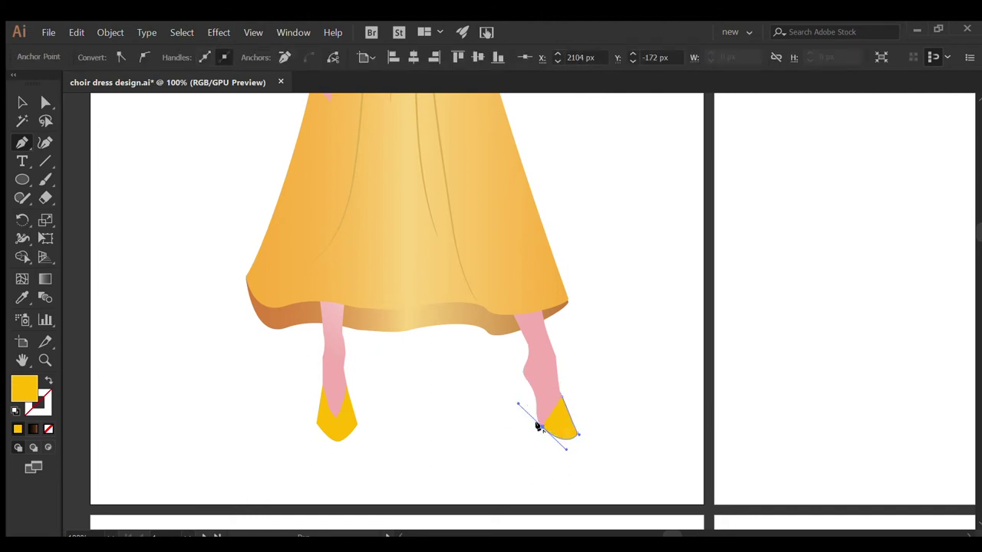
left_click_drag(537, 423, 525, 346)
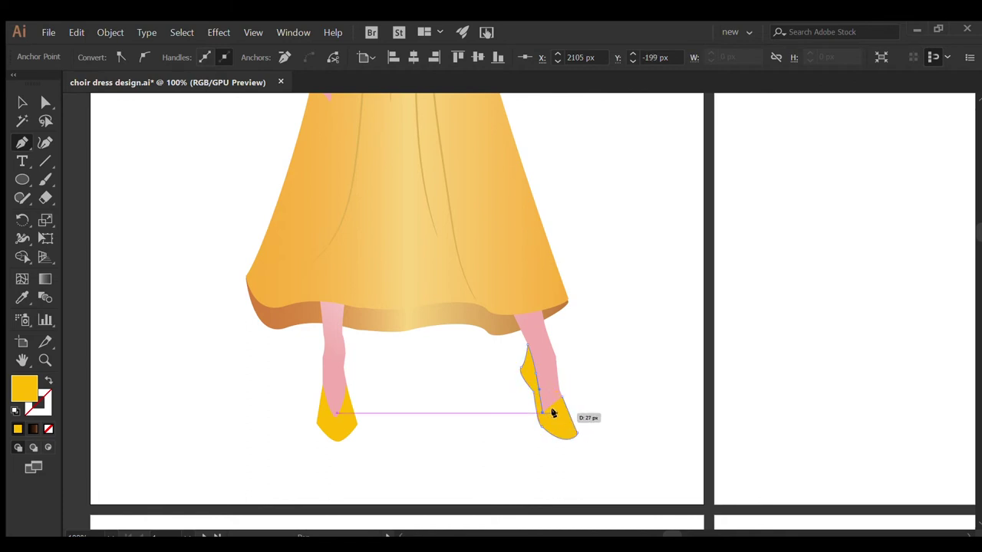
key("v")
left_click(167, 397)
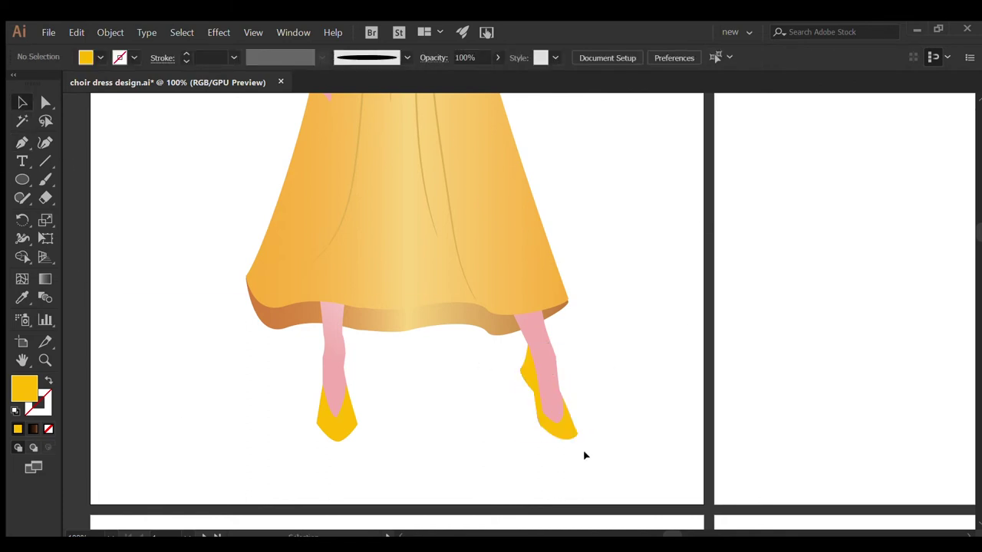
Inspect the left shoe's anchor points with the Direct Selection tool.
key("a")
left_click(340, 430)
left_click(319, 384)
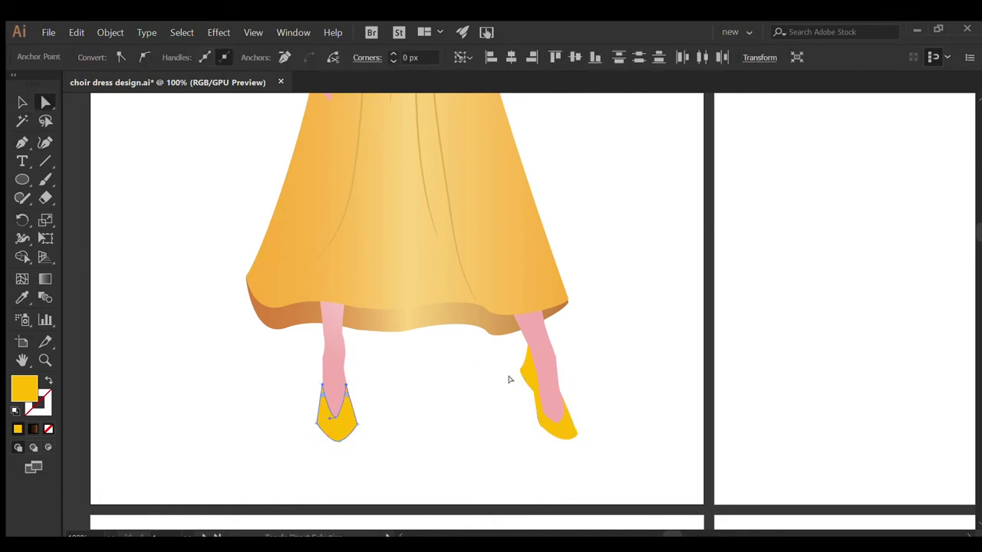
left_click(509, 379)
left_click(346, 407)
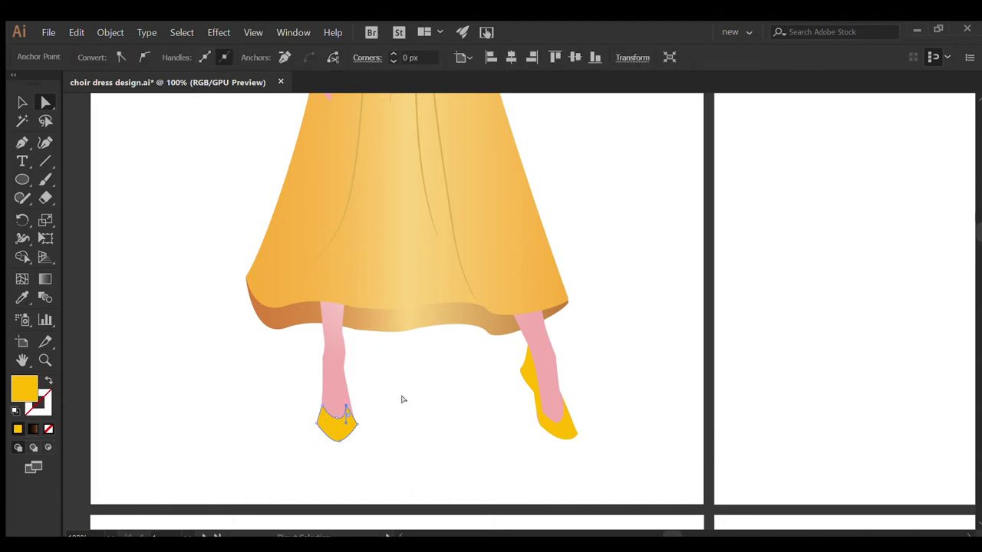
left_click(403, 399)
Drag an anchor to reshape the right shoe's inner heel edge.
left_click(556, 414)
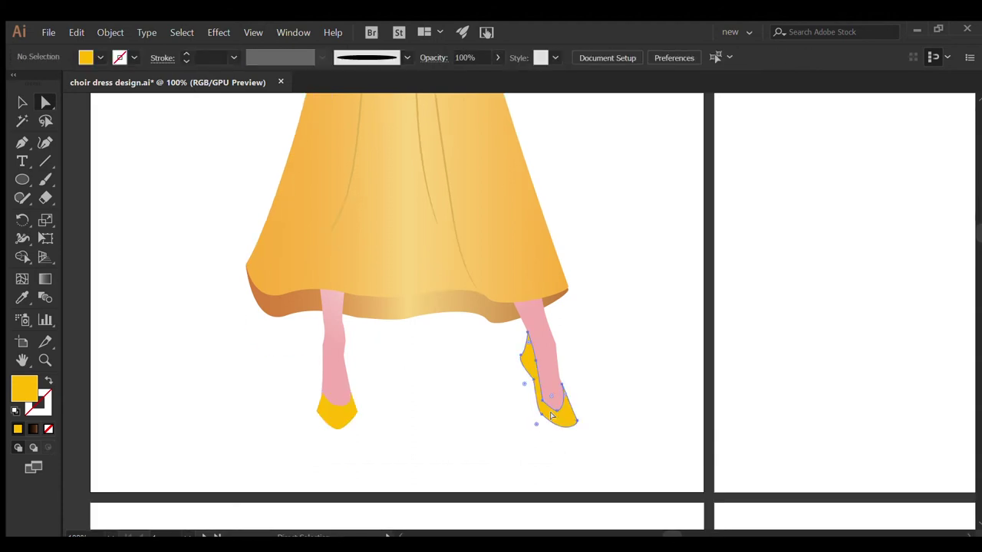
key("ctrl+equal")
left_click(502, 384)
left_click_drag(495, 384, 506, 358)
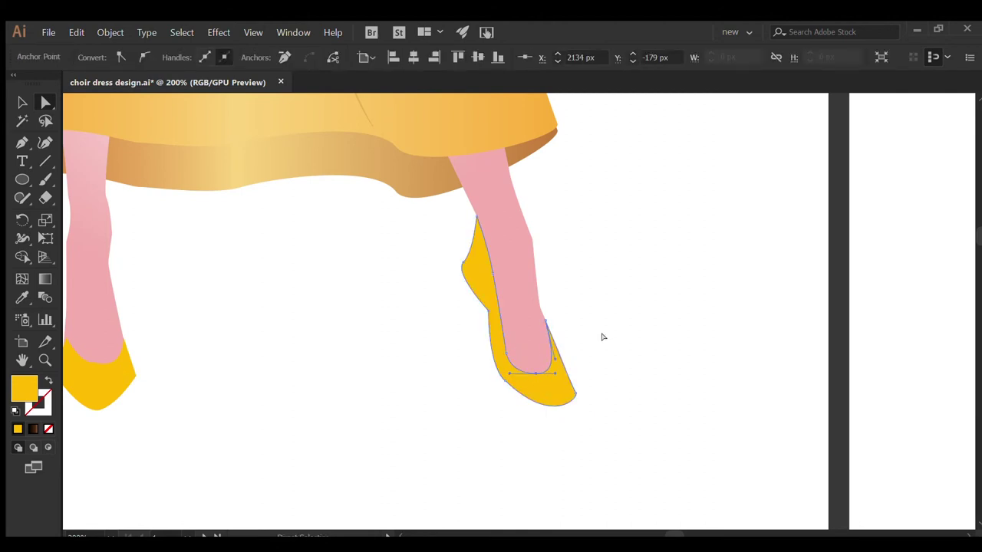
left_click(535, 451)
key("ctrl+minus")
key("ctrl+minus")
key("ctrl+minus")
key("ctrl+minus")
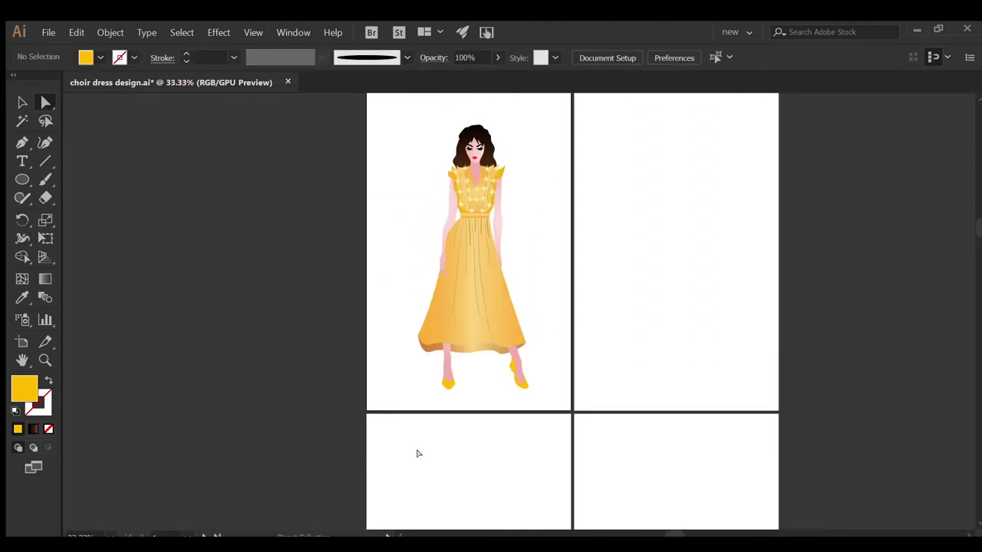
Draw a large dark red oval over the upper figure and send it behind her.
key("l")
left_click_drag(355, 330, 509, 143)
key("v")
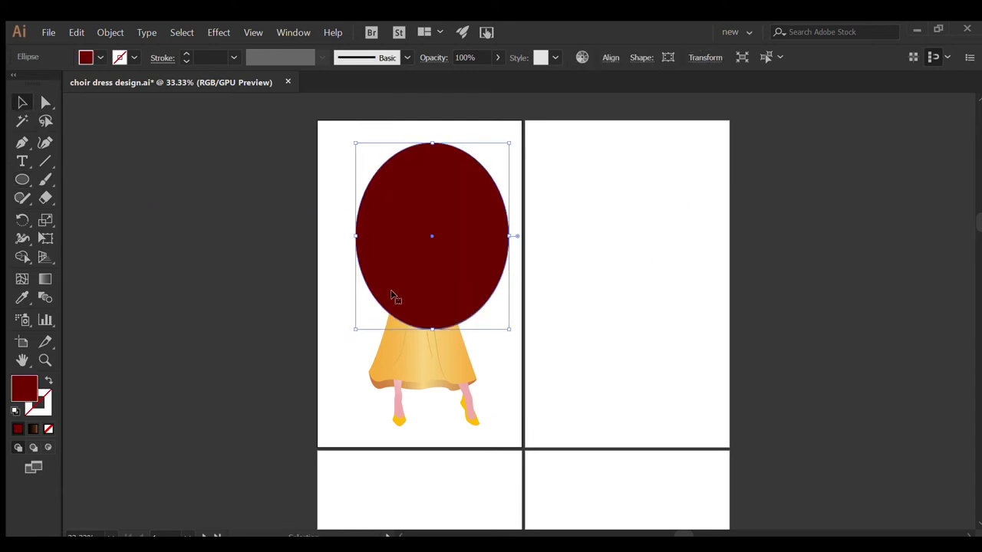
key("ctrl+shift+bracketleft")
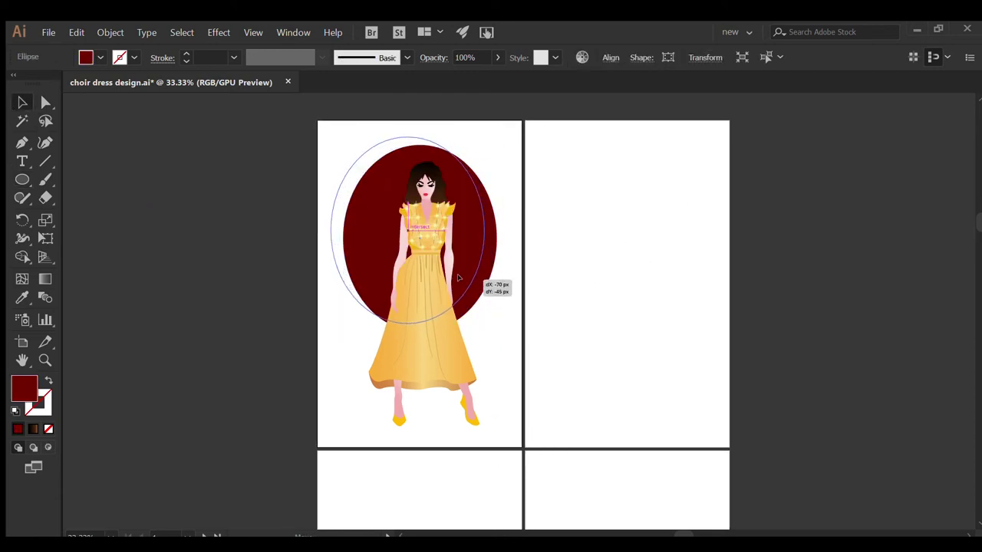
left_click_drag(485, 284, 460, 276)
key("ctrl+shift+a")
Draw a second dark red oval over the lower figure, sent to the back.
scroll(575, 385, "right", 2)
scroll(570, 390, "up", 1)
key("l")
left_click_drag(268, 435, 400, 281)
key("ctrl+shift+bracketleft")
key("v")
left_click_drag(326, 356, 373, 366)
key("ctrl+shift+a")
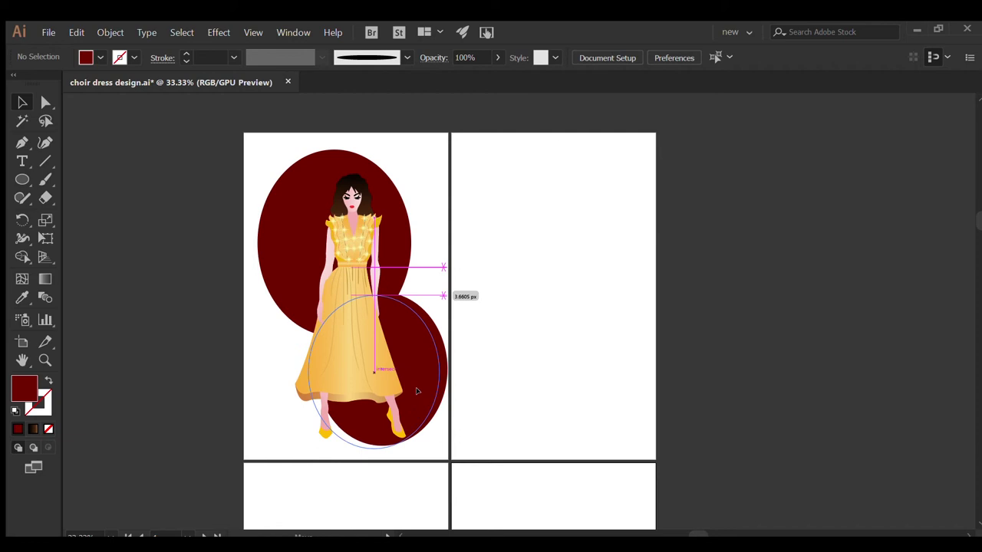
Enlarge both the upper and lower red ovals.
left_click(391, 192)
mouse_move(258, 334)
left_mouse_down()
mouse_move(249, 349)
mouse_move(250, 334)
left_mouse_up()
left_click(318, 307)
left_click_drag(307, 296, 270, 258)
left_click(486, 350)
left_click(420, 382)
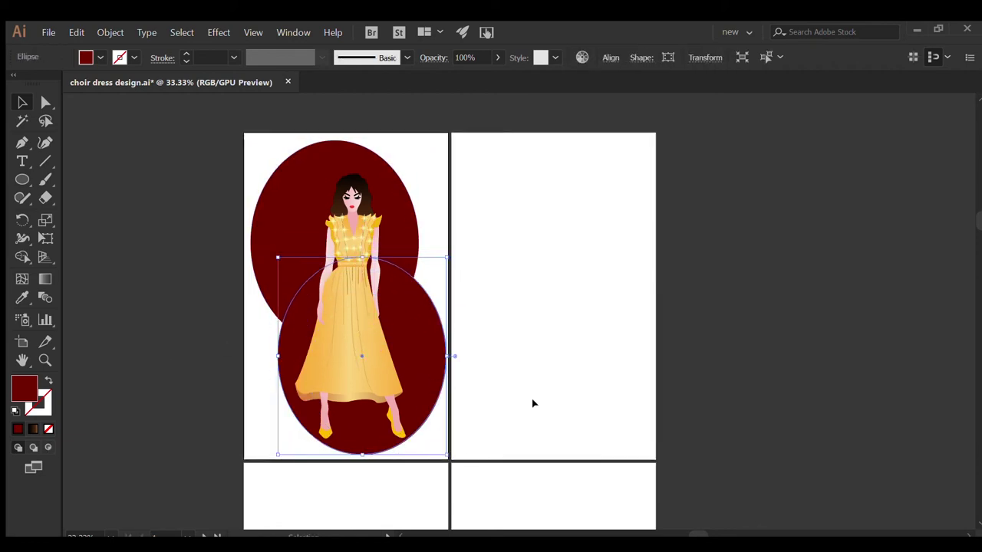
left_click(255, 246)
Duplicate the upper oval as a 15 pt gold ring with no fill and place it on the upper oval.
key("ctrl+c")
key("ctrl+v")
key("i")
left_click(349, 353)
key("v")
key("shift+x")
left_click_drag(456, 383, 276, 322)
left_click(206, 58)
type("15")
key("Return")
left_click(181, 246)
Duplicate the lower oval as a matching gold ring and place it on the lower oval.
left_click(283, 342)
key("ctrl+c")
key("ctrl+v")
key("i")
left_click(421, 230)
key("v")
mouse_move(461, 383)
left_mouse_down()
mouse_move(308, 434)
mouse_move(306, 424)
left_mouse_up()
left_click(395, 310, "shift")
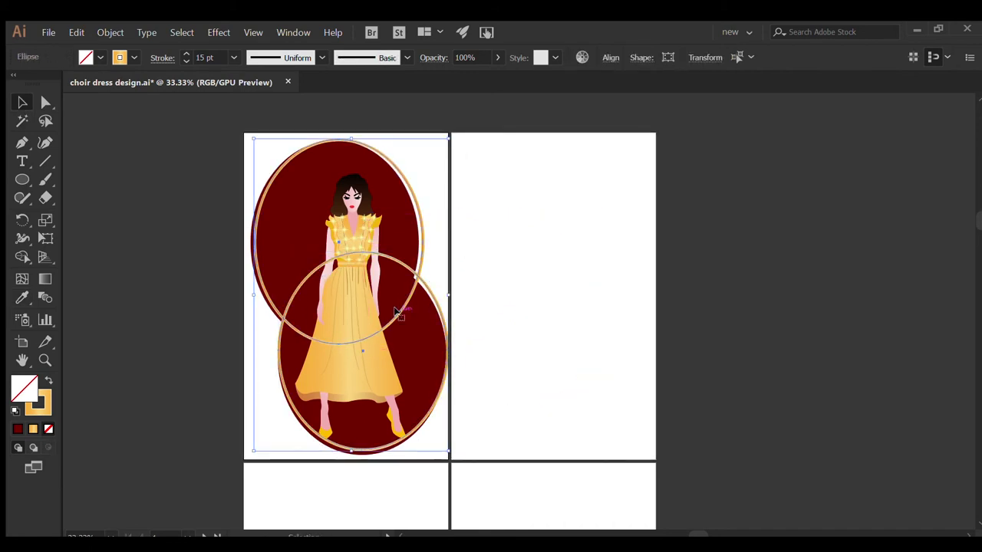
left_click(530, 343)
Restack the gold rings relative to the two red ovals.
left_click(421, 343)
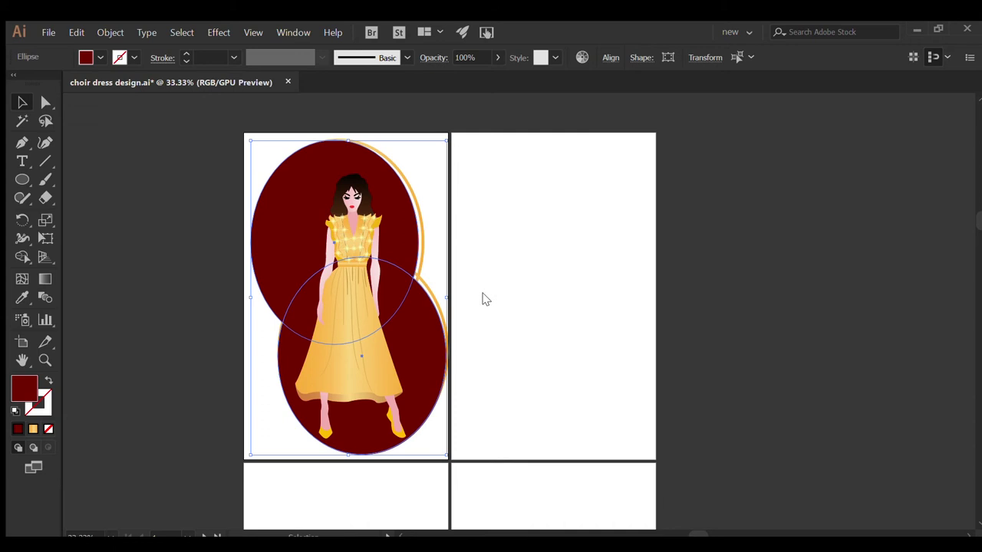
left_click(548, 336)
key("ctrl+f")
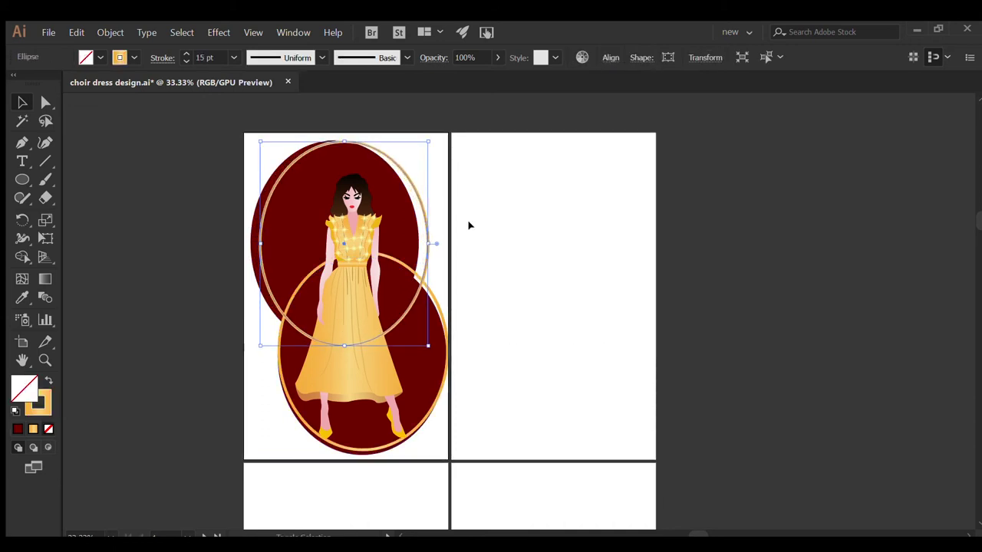
key("ctrl+[")
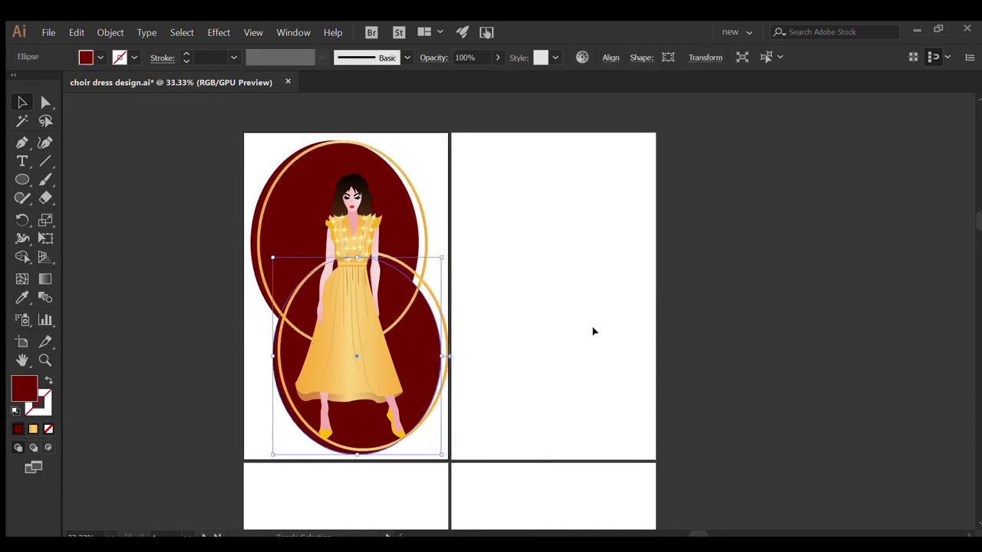
key("ctrl+f")
key("shift+Left")
key("shift+Left")
key("shift+Left")
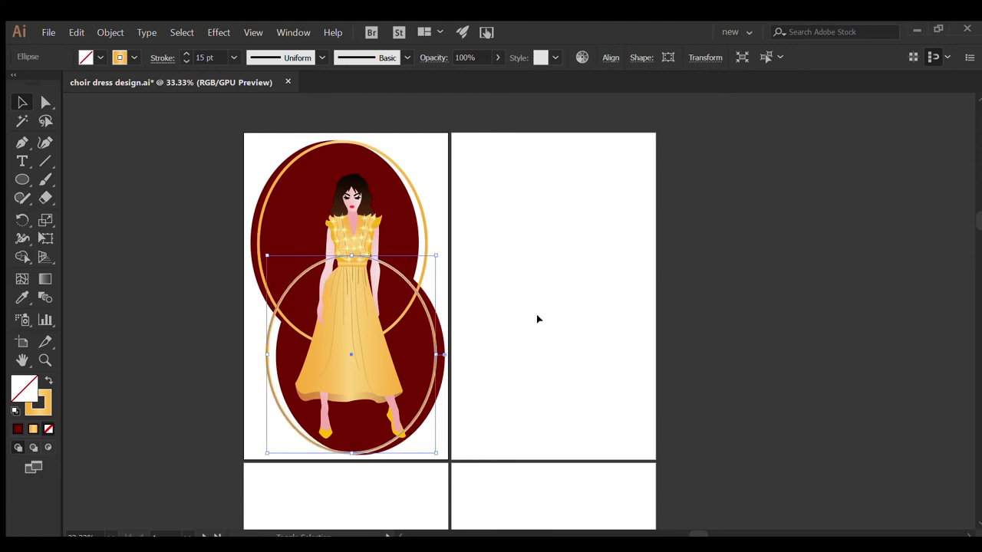
left_click(537, 319)
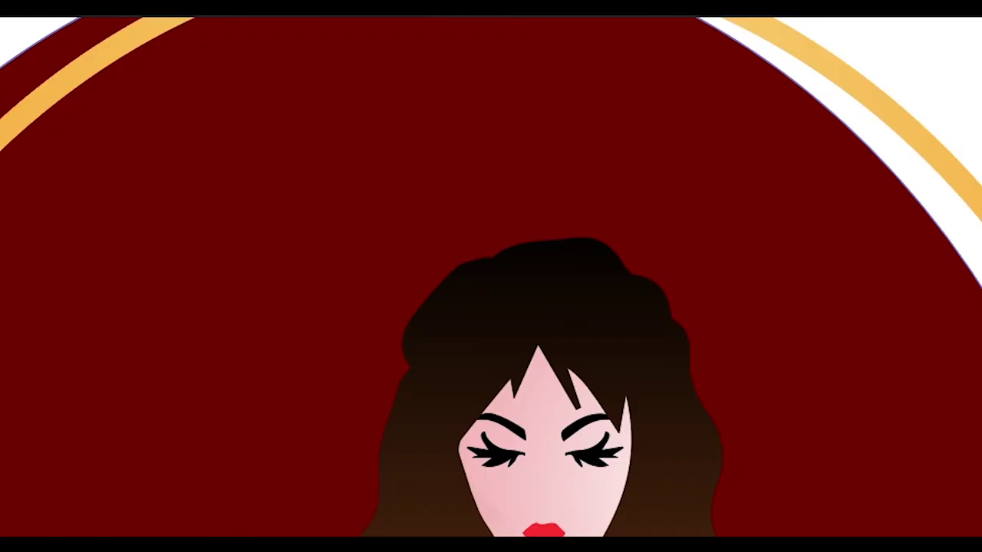